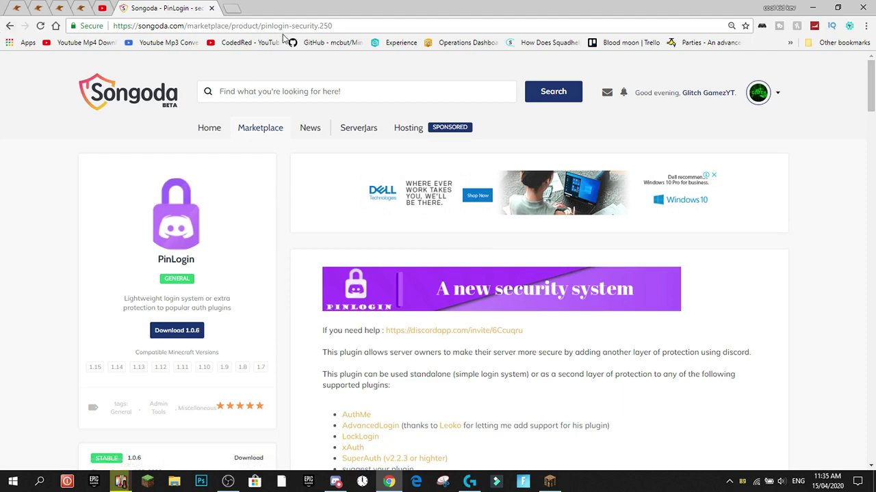
# Download version 1.0.6 of the PinLogin plugin and keep the pinlogin-1.0.6.jar file despite the browser's download warning.
pyautogui.click(369, 25)
pyautogui.click(21, 195)
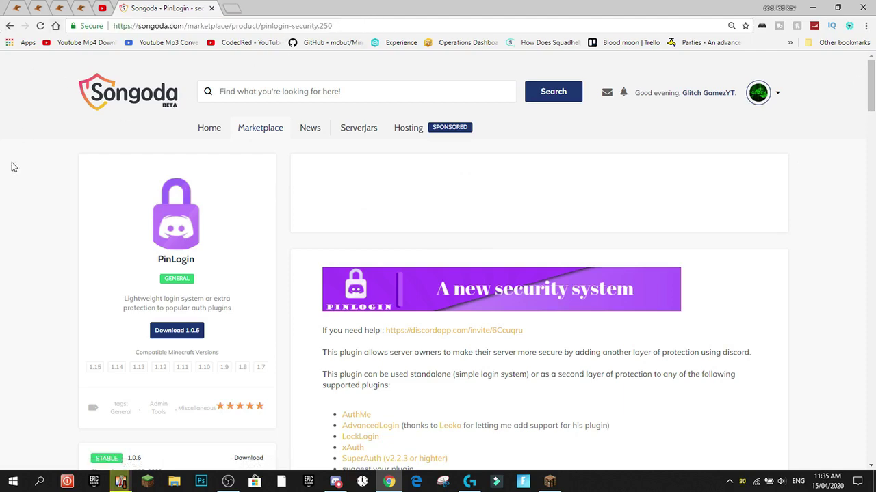
pyautogui.scroll(-1, 2, 123)
pyautogui.scroll(-1, 2, 123)
pyautogui.scroll(-1, 186, 110)
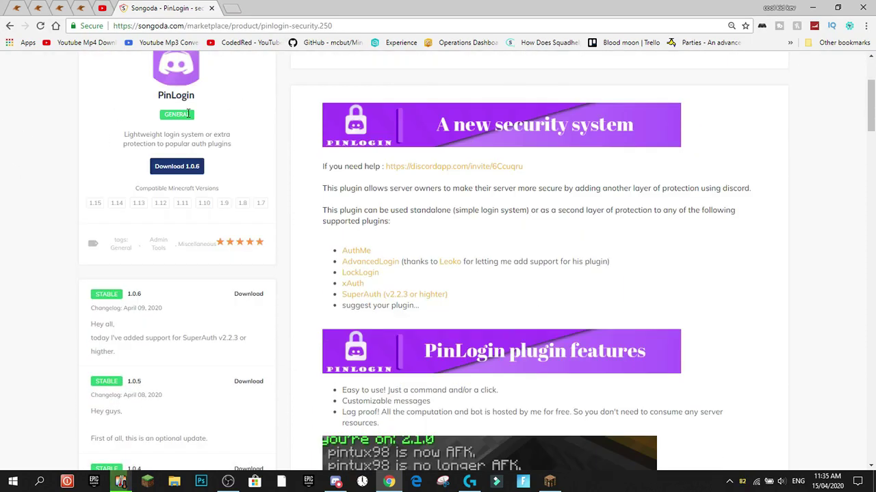
pyautogui.scroll(2, 506, 175)
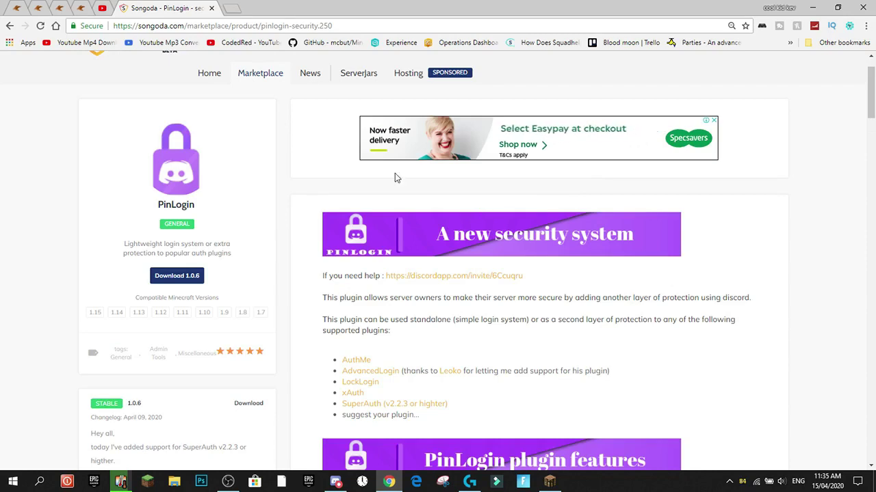
pyautogui.scroll(-1, 422, 148)
pyautogui.scroll(1, 422, 149)
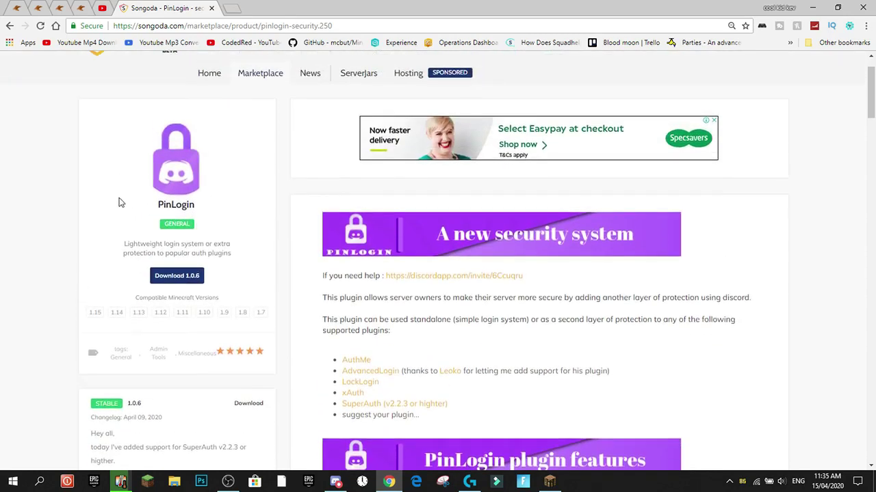
pyautogui.click(191, 276)
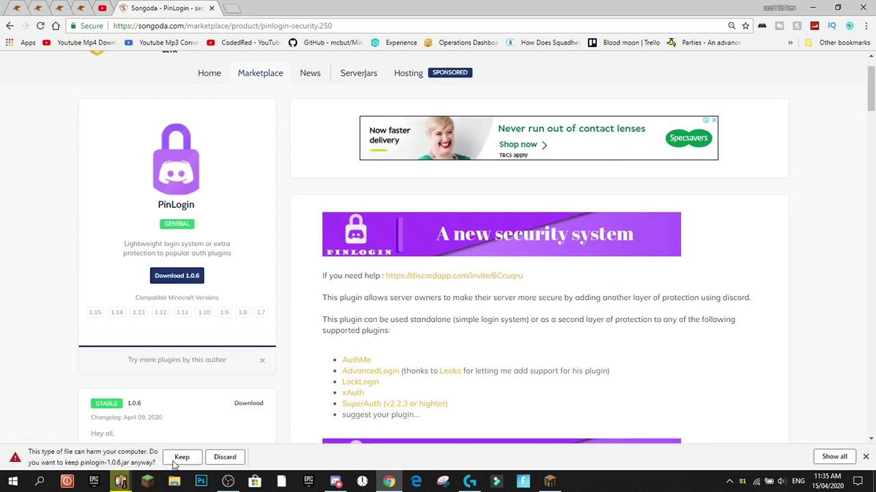
pyautogui.click(183, 457)
# Open the PinLogin bot's Discord invite link from the "How to use (Owner)" instructions and list the servers available for the bot.
pyautogui.scroll(-6, 530, 167)
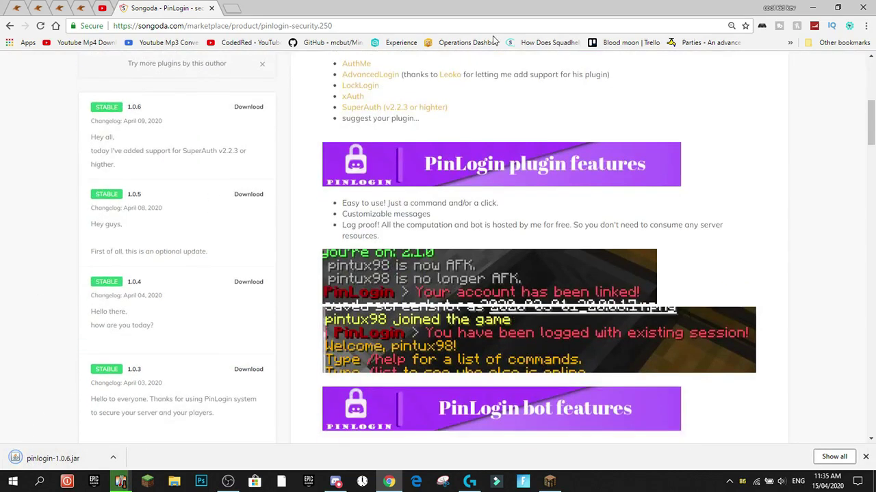
pyautogui.scroll(-8, 508, 141)
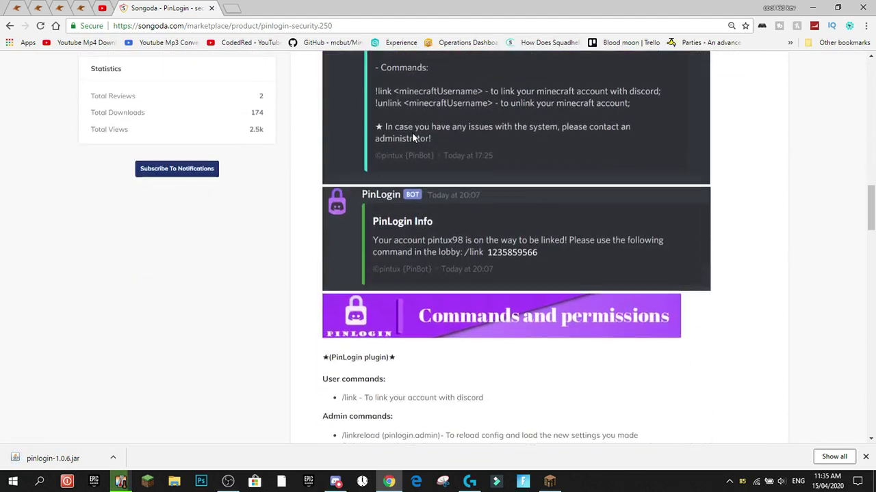
pyautogui.scroll(3, 335, 195)
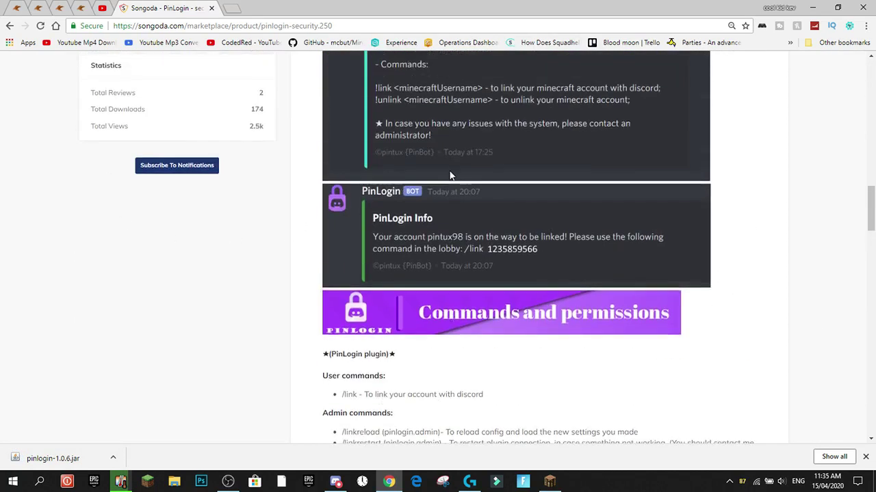
pyautogui.scroll(-8, 514, 141)
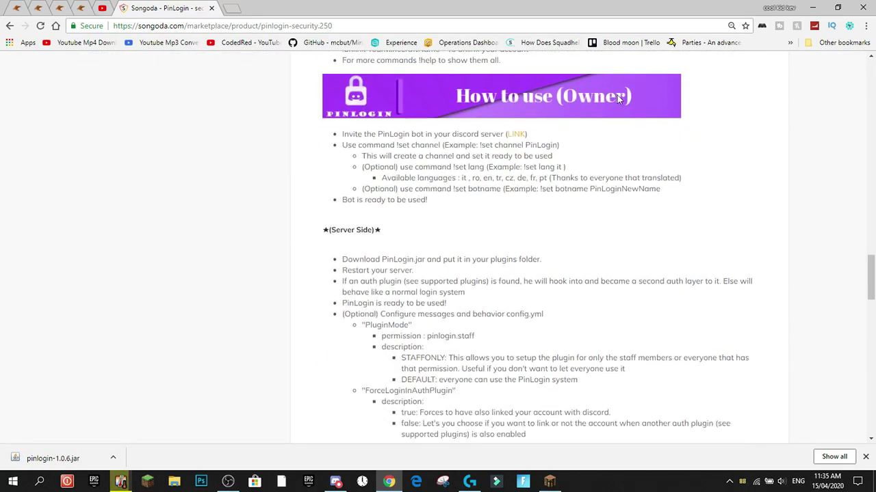
pyautogui.scroll(-1, 516, 128)
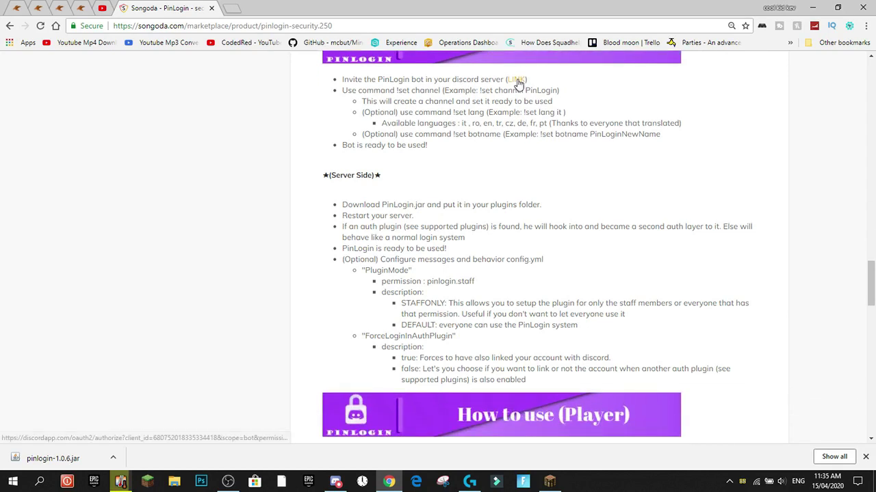
pyautogui.click(517, 78)
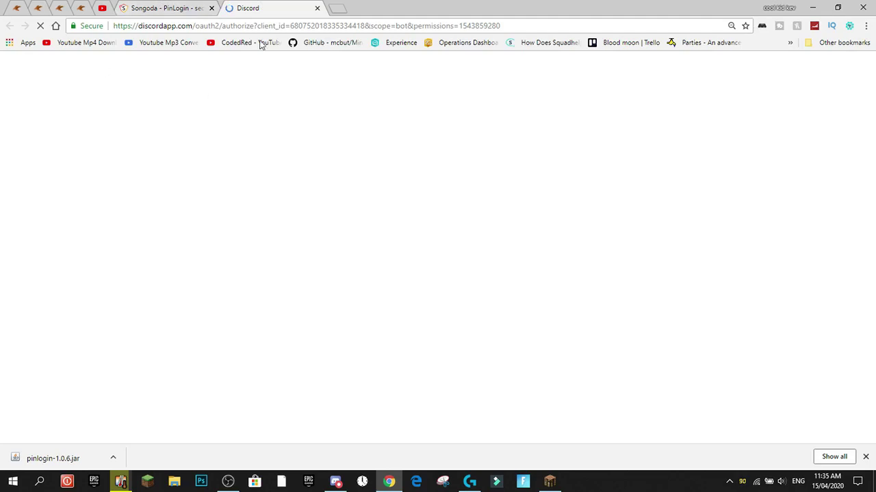
pyautogui.click(164, 6)
pyautogui.scroll(3, 303, 62)
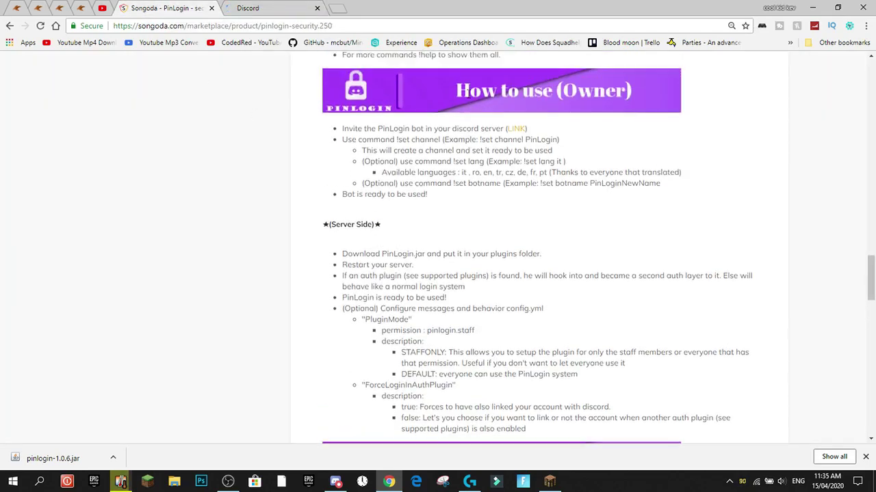
pyautogui.click(262, 5)
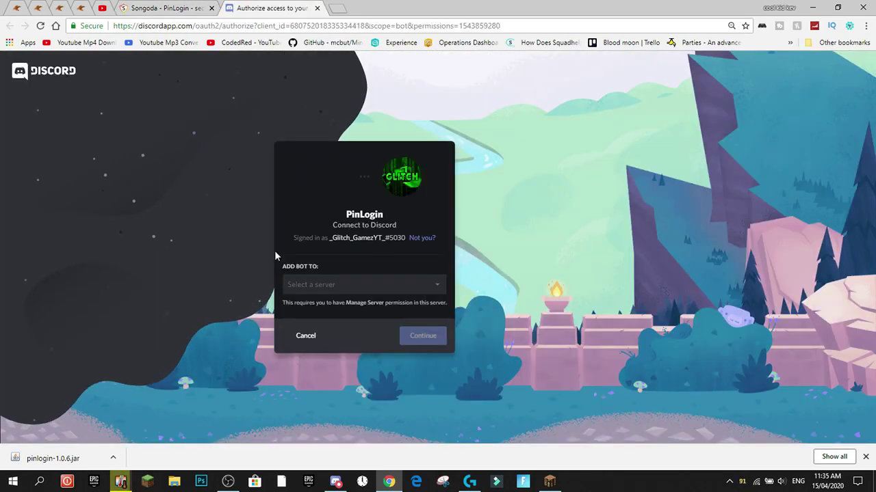
pyautogui.click(411, 285)
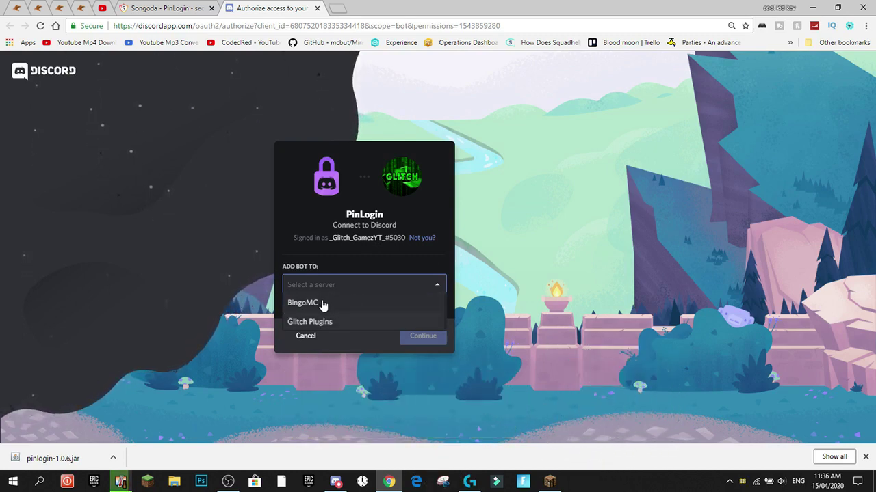
# Switch to Minecraft and resume the game to view the BedWars lobby of the BingoMC server.
pyautogui.click(549, 481)
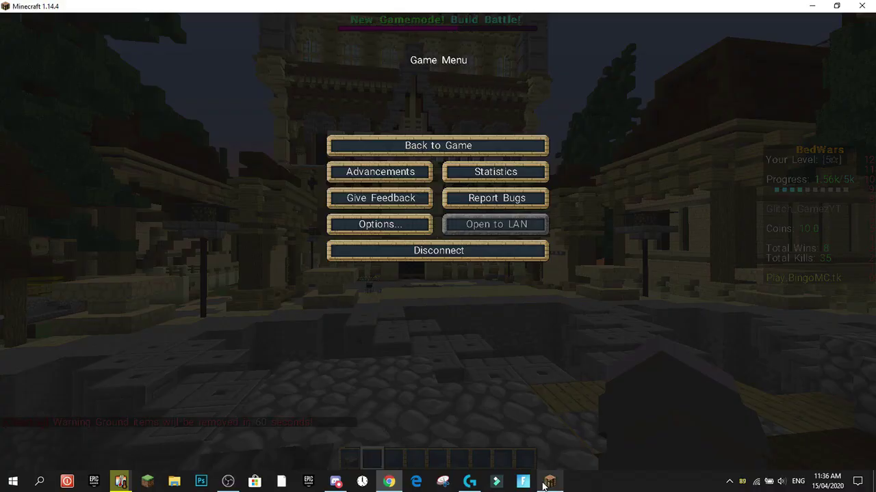
pyautogui.click(449, 158)
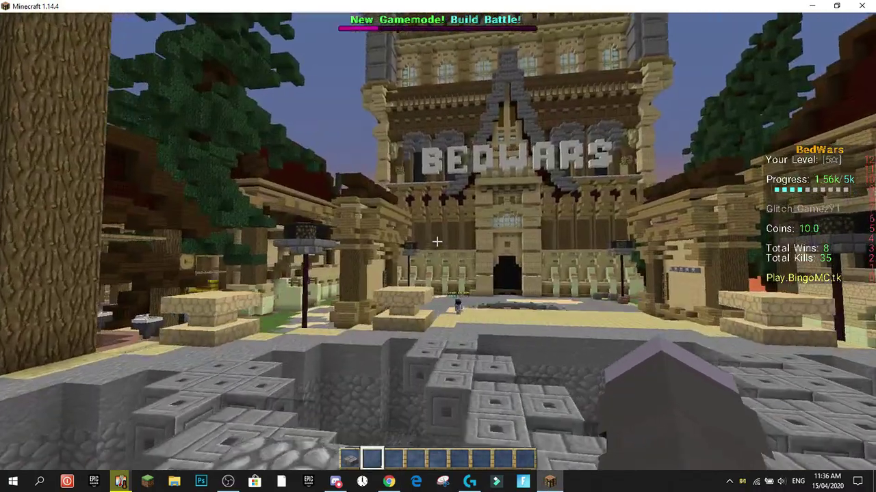
pyautogui.press('w')
pyautogui.press('w')
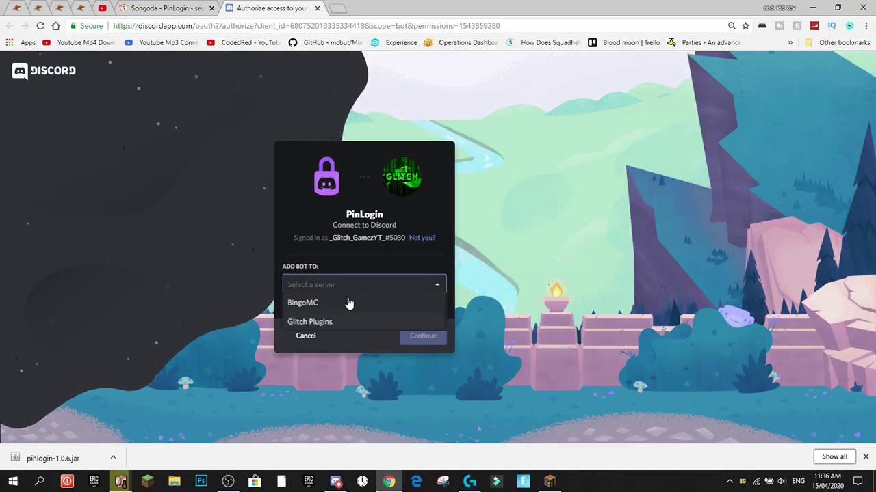
# Add the PinLogin bot to the BingoMC Discord server, authorizing all requested permissions and completing the human verification.
pyautogui.click(348, 303)
pyautogui.click(423, 335)
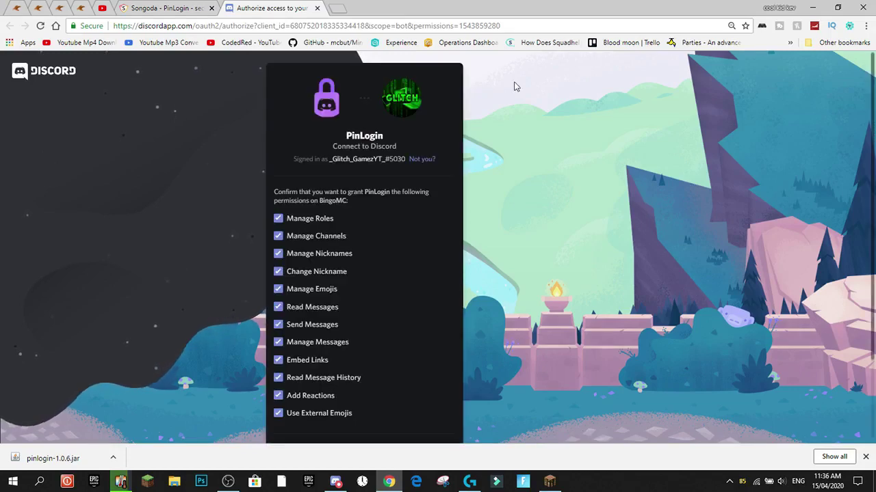
pyautogui.click(278, 220)
pyautogui.click(279, 220)
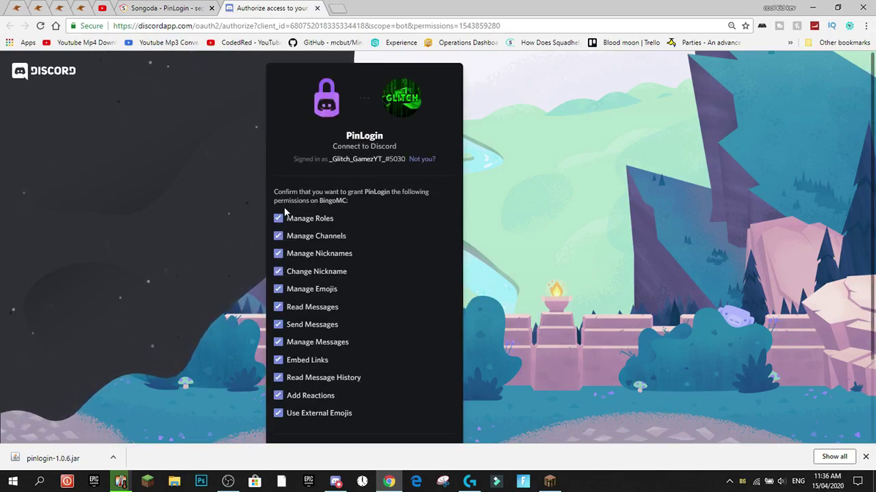
pyautogui.scroll(-3, 284, 212)
pyautogui.scroll(3, 281, 89)
pyautogui.scroll(-3, 364, 274)
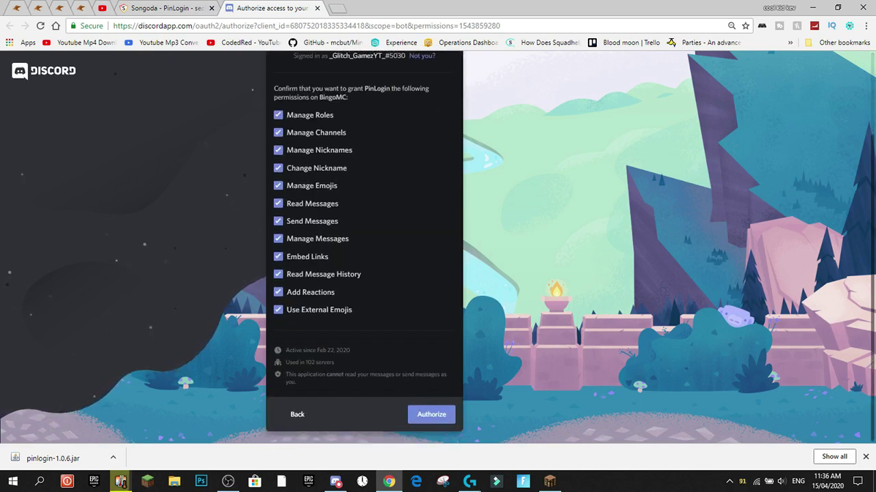
pyautogui.click(432, 415)
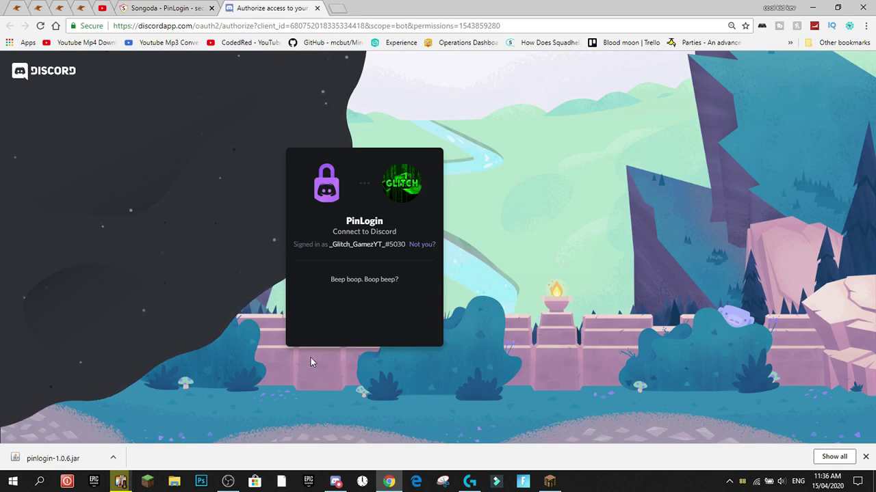
pyautogui.click(302, 312)
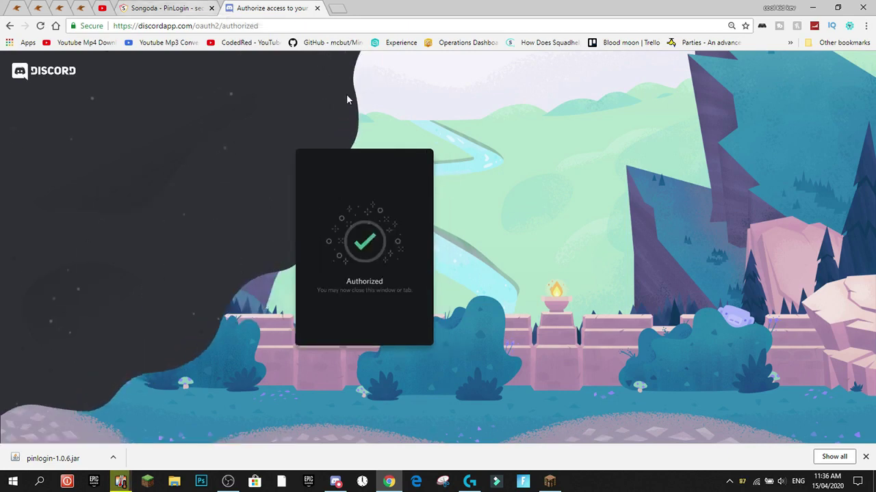
# Switch to the Discord desktop app and open the BingoMC server.
pyautogui.click(334, 483)
pyautogui.scroll(-10, 23, 198)
pyautogui.scroll(-2, 22, 192)
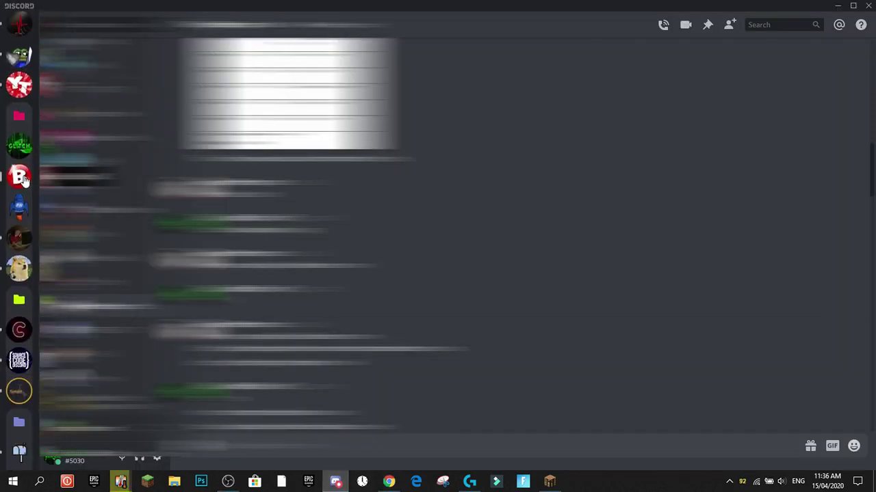
pyautogui.click(21, 177)
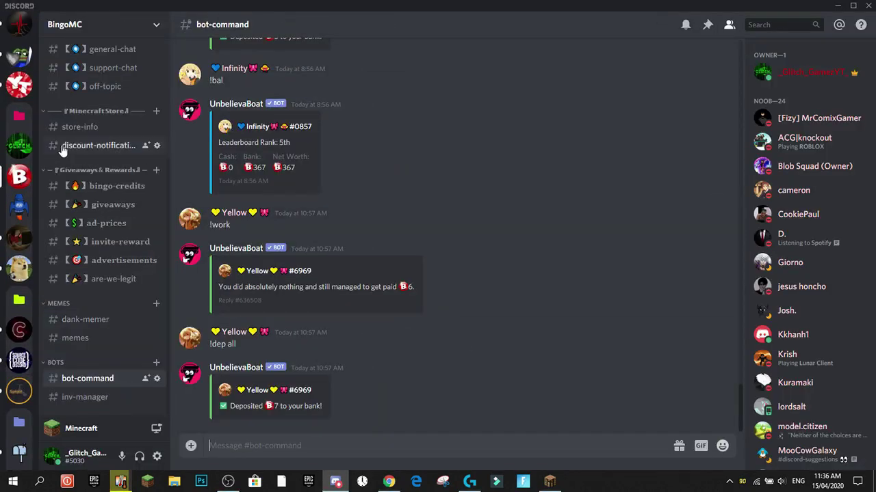
# Browse the BingoMC channels and open the welcome channel to look for the PinLogin bot in its member list.
pyautogui.scroll(3, 89, 198)
pyautogui.scroll(-3, 71, 217)
pyautogui.click(101, 217)
pyautogui.scroll(3, 103, 219)
pyautogui.scroll(-1, 103, 219)
pyautogui.scroll(2, 94, 226)
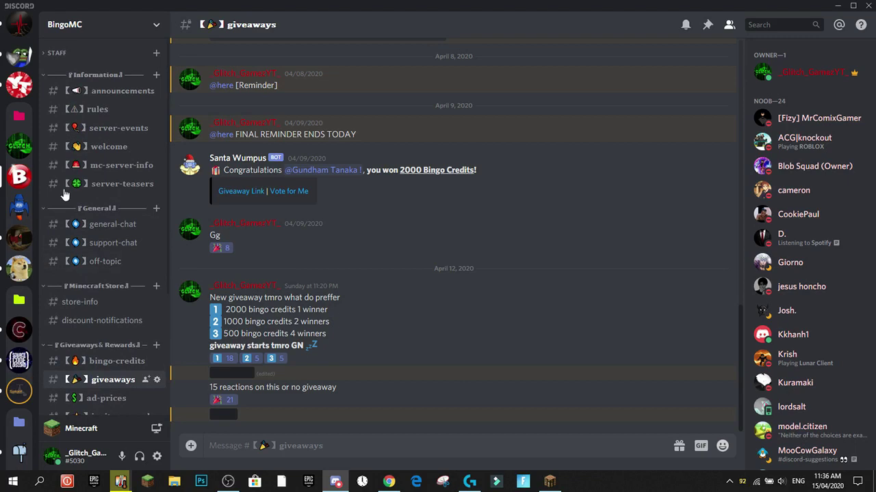
pyautogui.click(106, 147)
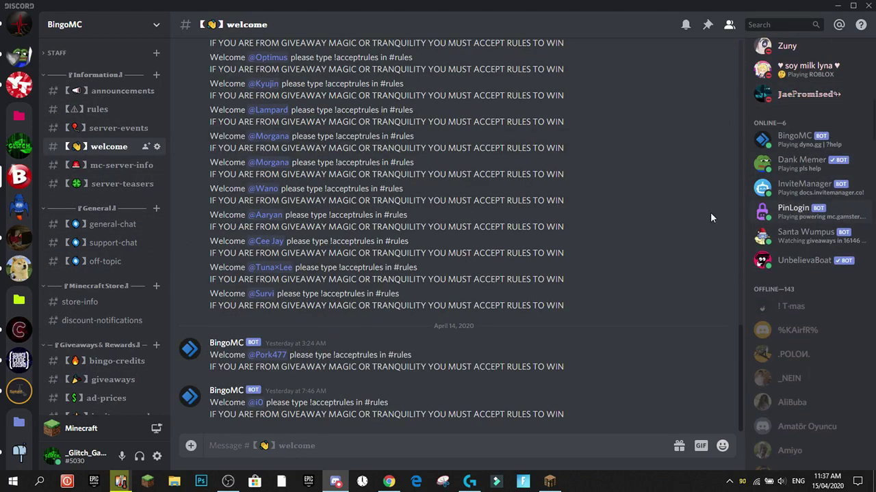
# Open the giveaways channel and check its member list for the PinLogin bot.
pyautogui.click(117, 380)
pyautogui.scroll(-6, 859, 242)
pyautogui.scroll(1, 846, 148)
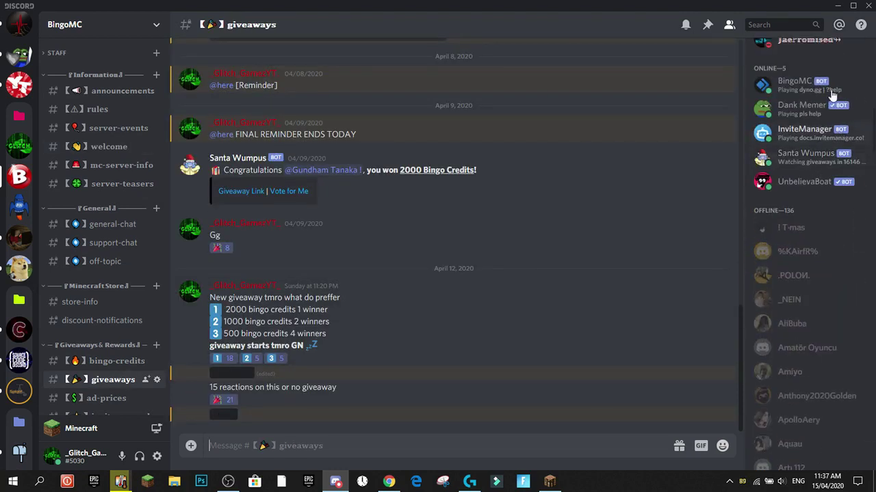
pyautogui.scroll(4, 861, 123)
pyautogui.scroll(-9, 821, 171)
pyautogui.scroll(7, 820, 162)
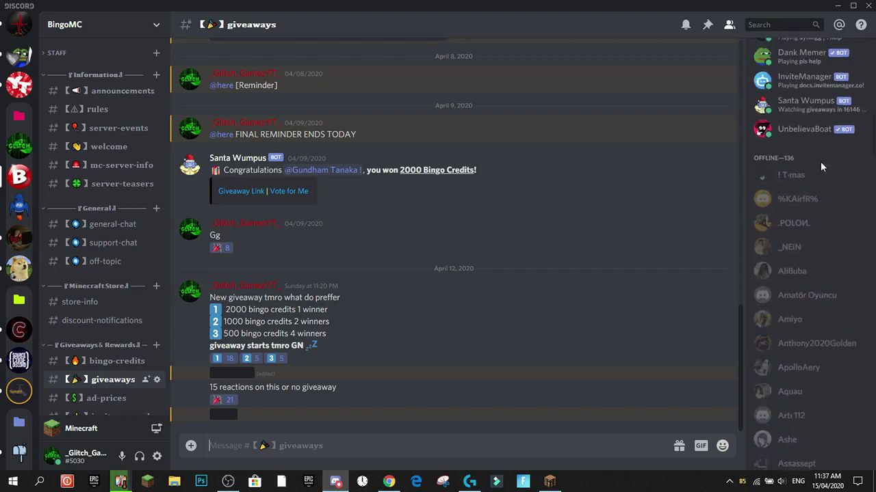
# In the BingoMC server's role settings, move the PinLogin role directly above Owner and below UnbelievaBoat.
pyautogui.click(75, 27)
pyautogui.click(105, 96)
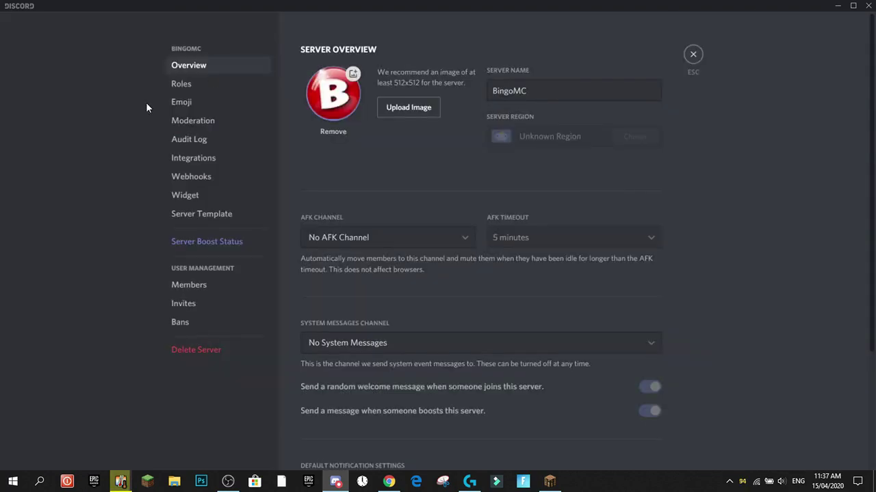
pyautogui.click(180, 85)
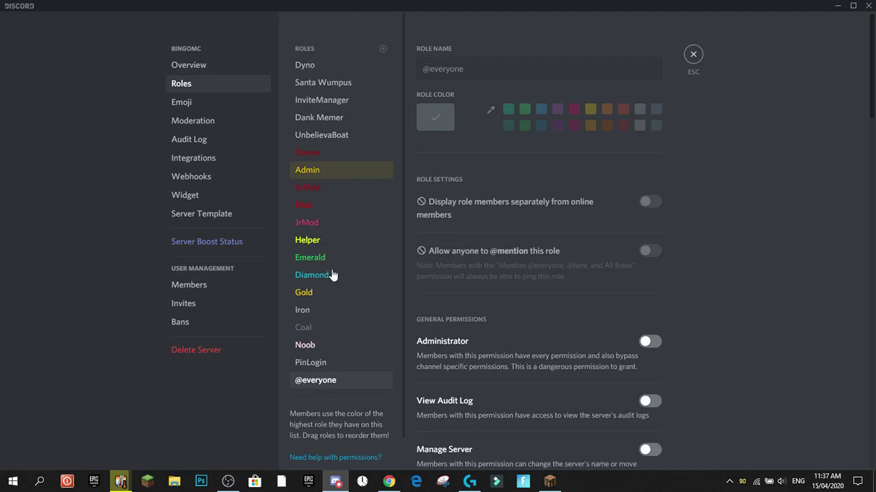
pyautogui.moveTo(326, 364); pyautogui.dragTo(328, 153)
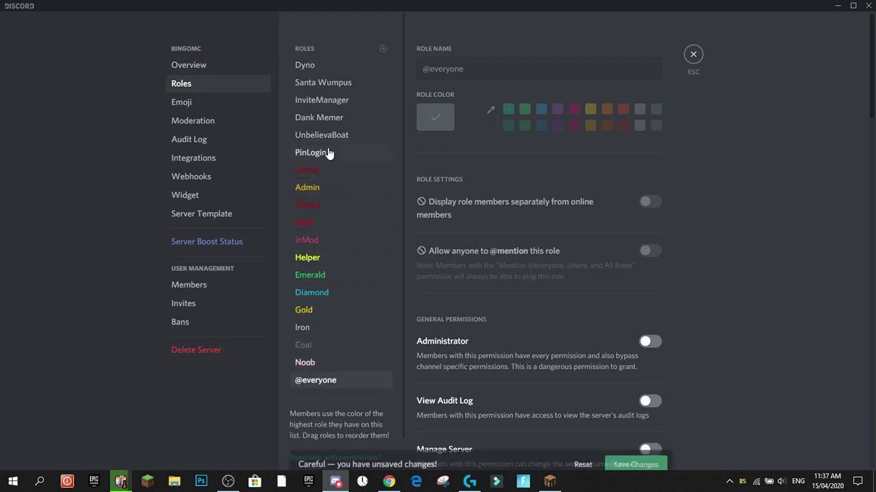
# Grant the PinLogin role the Administrator permission, save the role changes and leave the server settings.
pyautogui.click(328, 152)
pyautogui.click(648, 381)
pyautogui.click(630, 446)
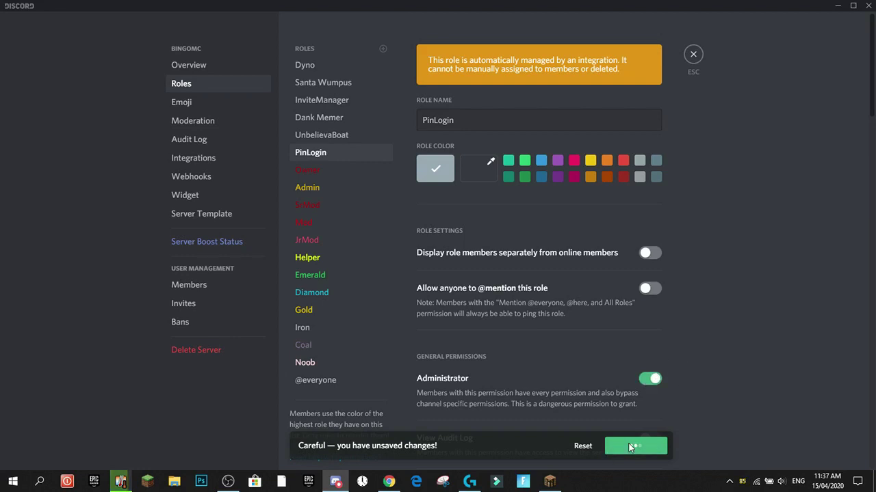
pyautogui.press('Escape')
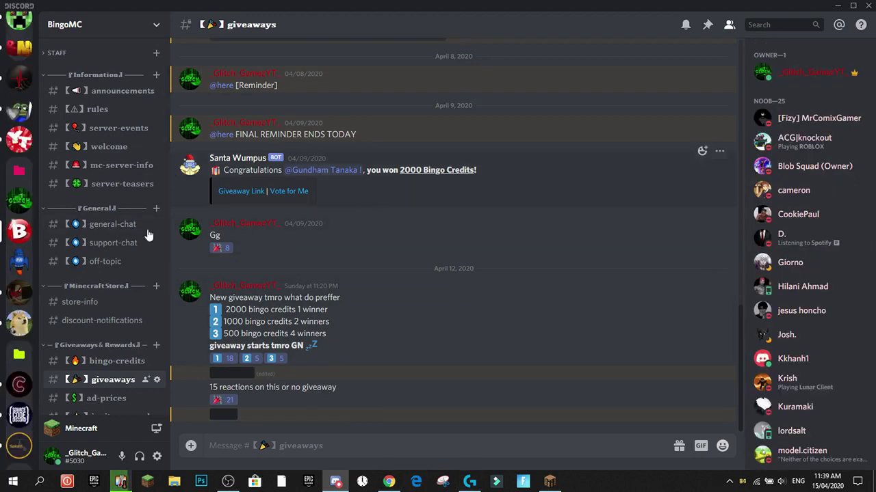
# Send the !help command in the bot-command channel to list the PinLogin bot's commands.
pyautogui.scroll(-5, 100, 226)
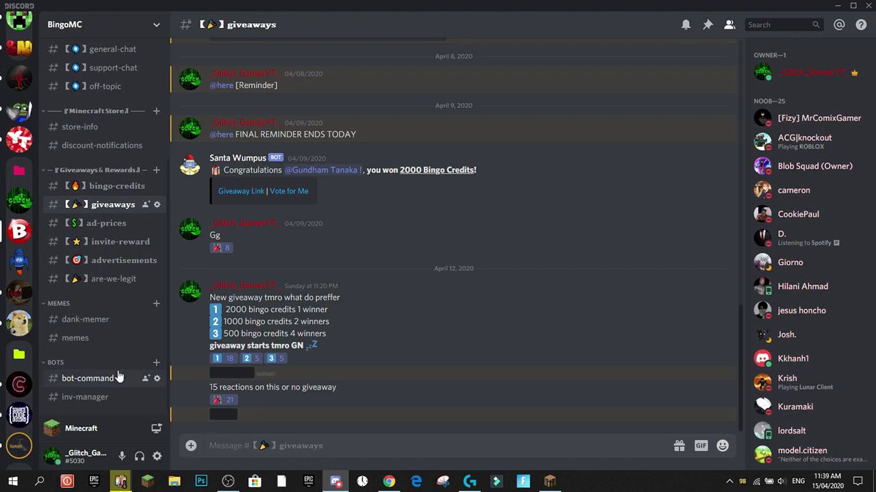
pyautogui.click(95, 379)
pyautogui.write('!hekl')
pyautogui.press('BackSpace')
pyautogui.press('BackSpace')
pyautogui.write('lp')
pyautogui.press('Return')
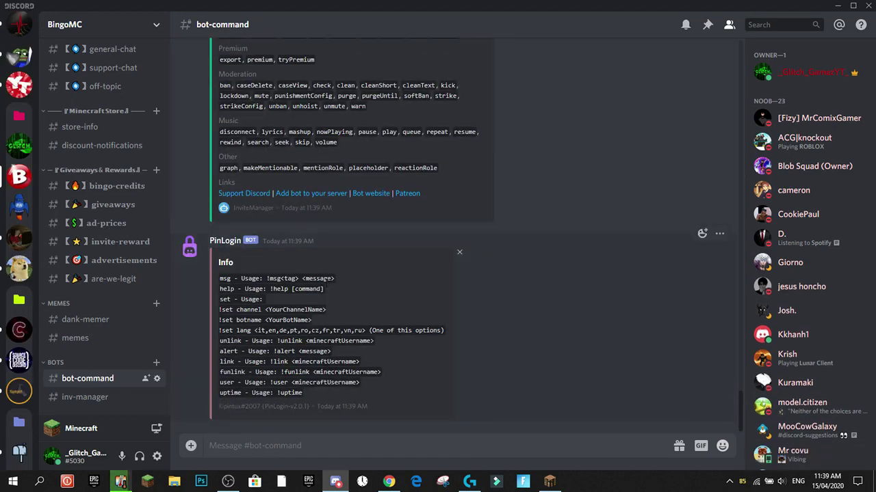
# Read the usage lines for the msg, help and set commands in the PinLogin bot's help message.
pyautogui.moveTo(224, 279); pyautogui.dragTo(372, 280)
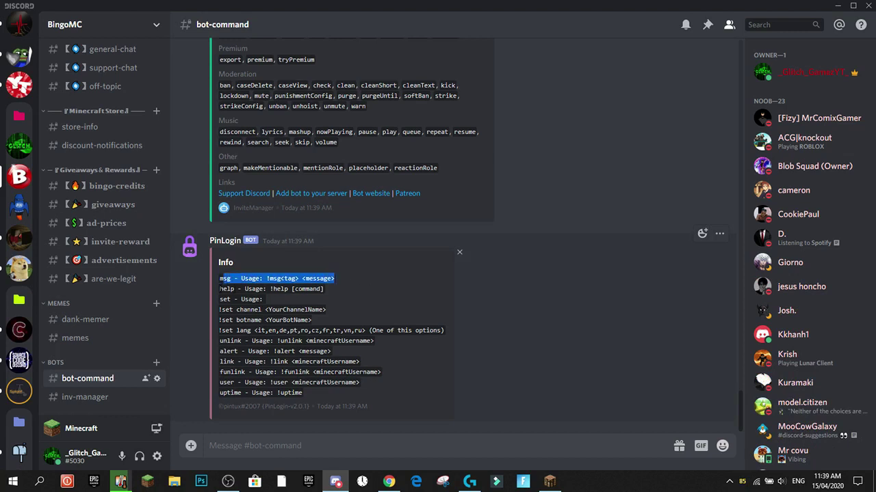
pyautogui.moveTo(220, 289); pyautogui.dragTo(409, 290)
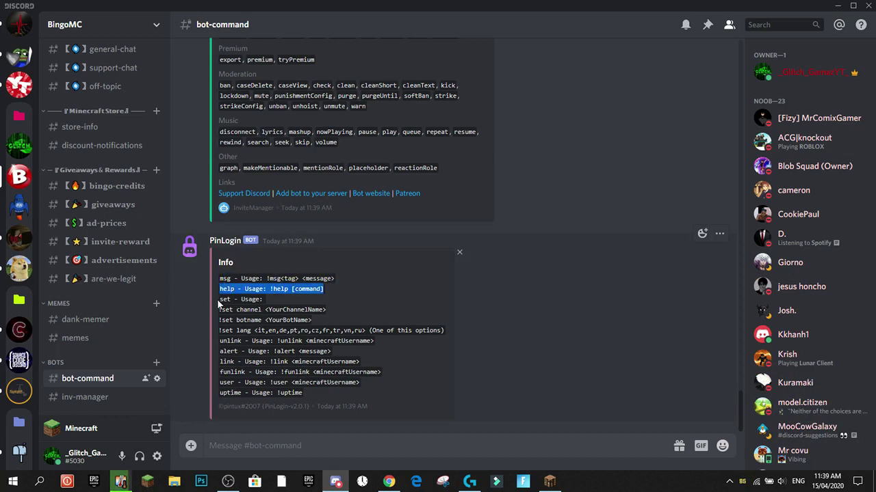
pyautogui.moveTo(219, 301); pyautogui.dragTo(283, 304)
pyautogui.moveTo(219, 309); pyautogui.dragTo(338, 313)
# Send !set channel sayhitoyoutube in the bot-command channel and open the sayhitoyoutube channel.
pyautogui.click(251, 442)
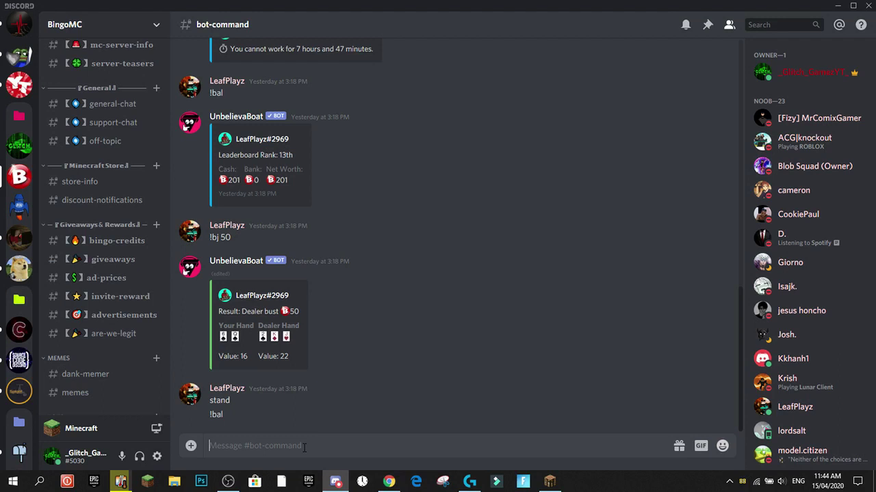
pyautogui.write('!set channel s')
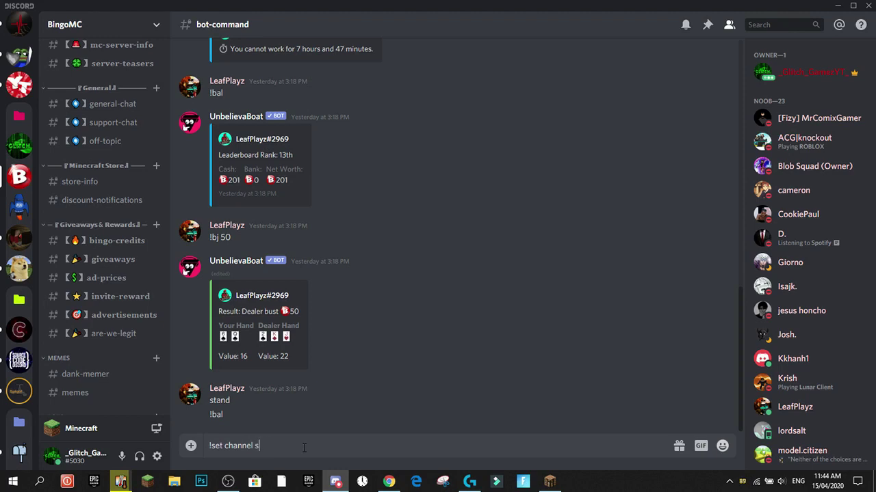
pyautogui.write('ayhitoyoutube')
pyautogui.press('Return')
pyautogui.scroll(3, 123, 250)
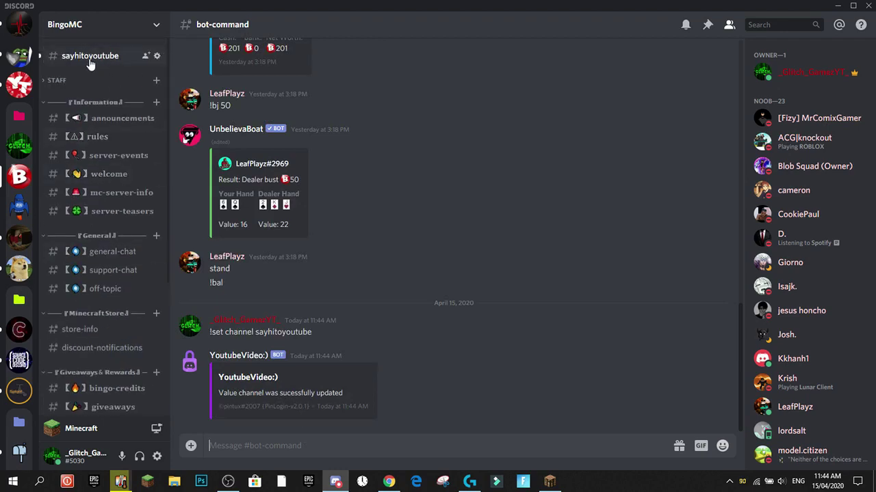
pyautogui.click(89, 59)
pyautogui.scroll(-1, 113, 121)
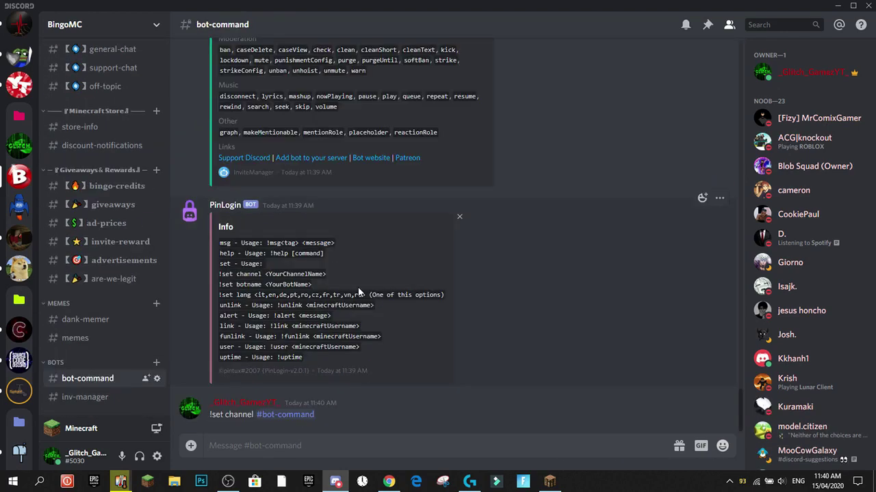
# Rename the bot by sending !set botname YoutubeVideo:) in the bot-command channel.
pyautogui.write('!set b')
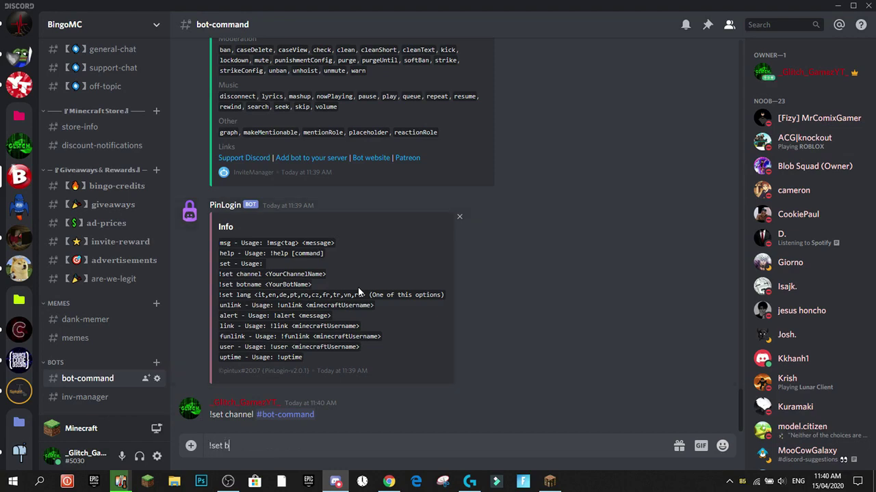
pyautogui.write('otname')
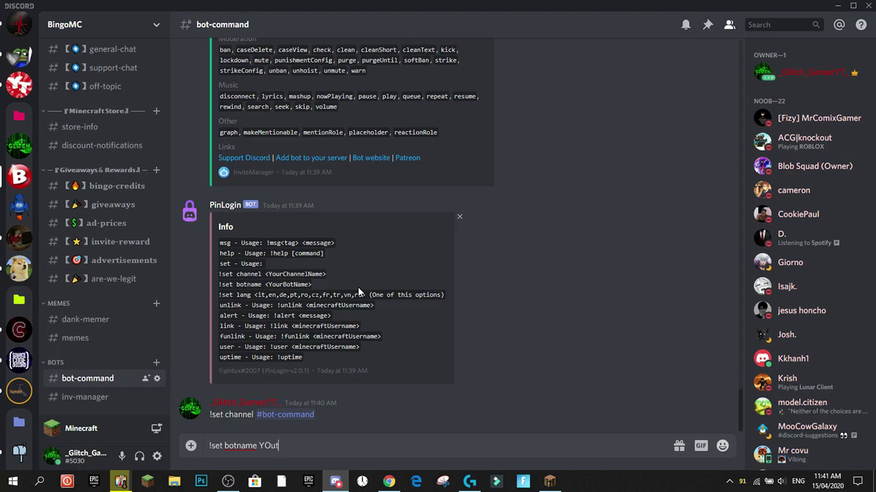
pyautogui.write('YO')
pyautogui.press('BackSpace')
pyautogui.write('outubeVideo:')
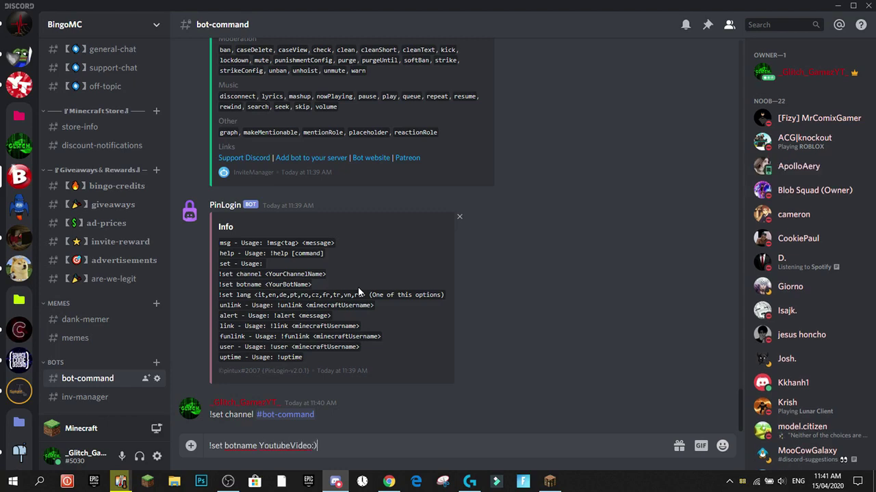
pyautogui.press('Return')
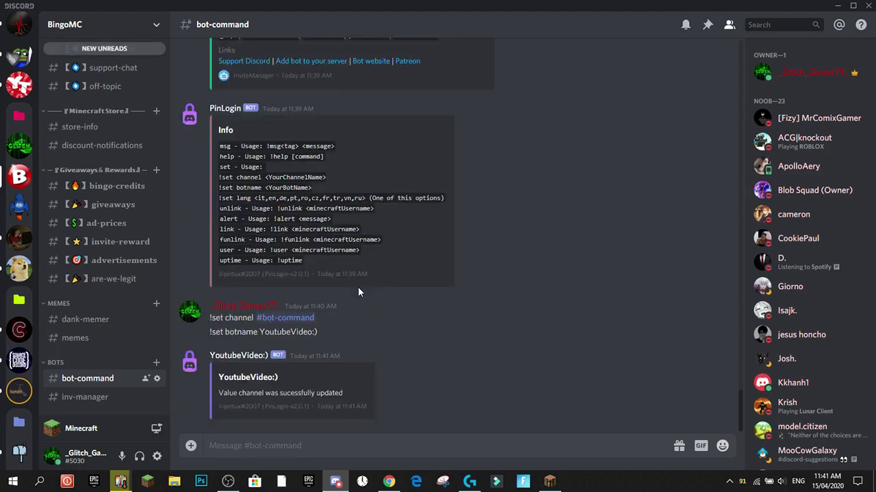
# Open the bot's uncategorised link channel and check the bot's name in its message and member profile.
pyautogui.scroll(5, 113, 235)
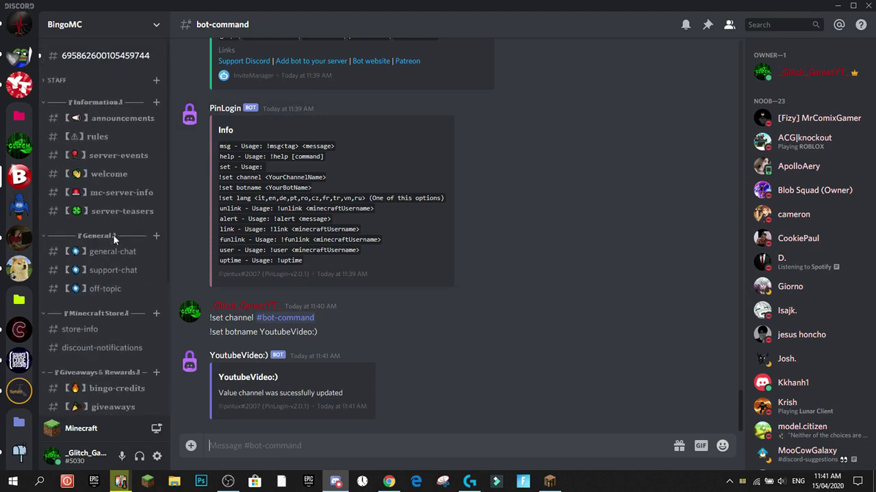
pyautogui.click(100, 56)
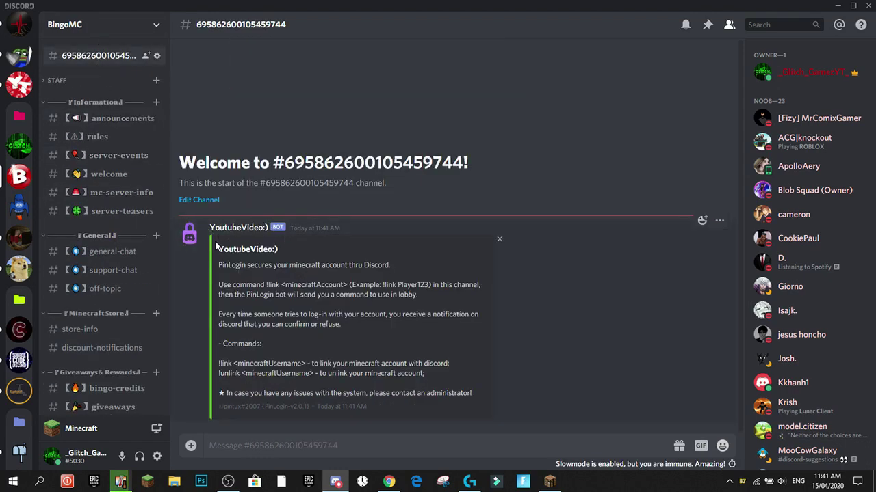
pyautogui.moveTo(210, 246); pyautogui.dragTo(274, 229)
pyautogui.click(371, 242)
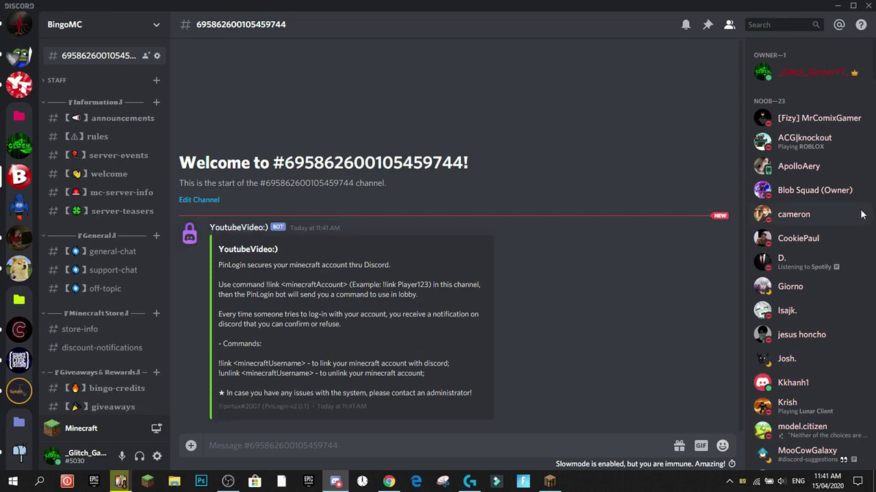
pyautogui.scroll(-8, 820, 226)
pyautogui.click(825, 266)
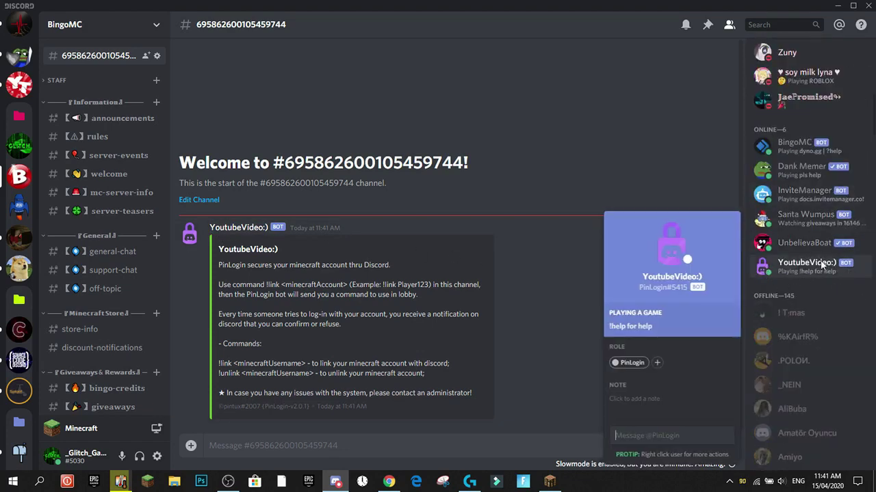
pyautogui.click(545, 275)
pyautogui.scroll(-5, 95, 308)
# Switch the bot to German by sending !set lang de in bot-command, and view its info message in the link channel.
pyautogui.click(88, 379)
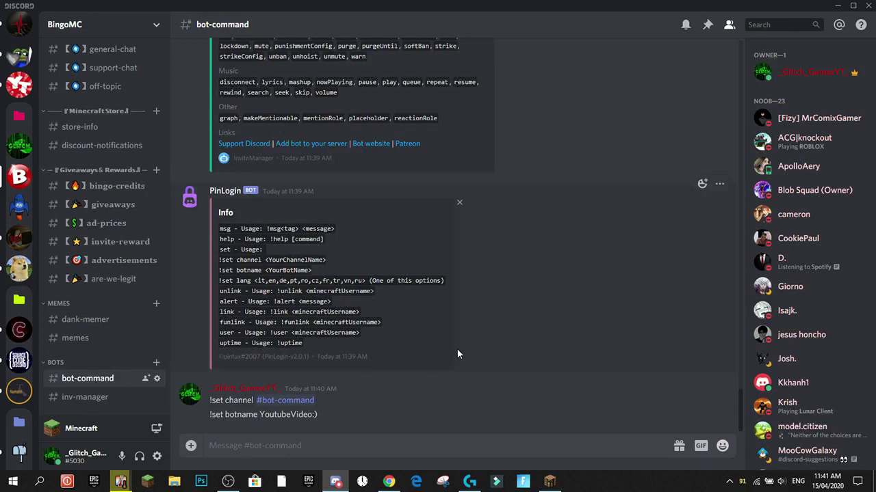
pyautogui.write('!set lang')
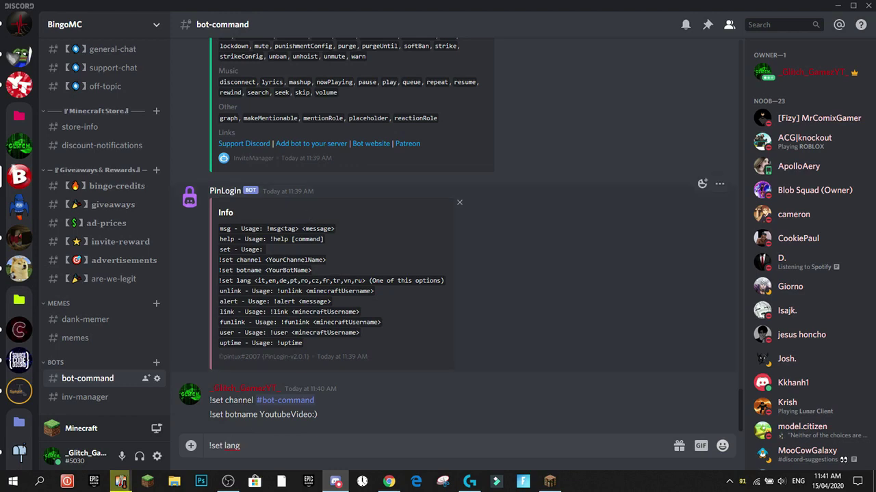
pyautogui.doubleClick(271, 281)
pyautogui.moveTo(301, 281); pyautogui.dragTo(350, 281)
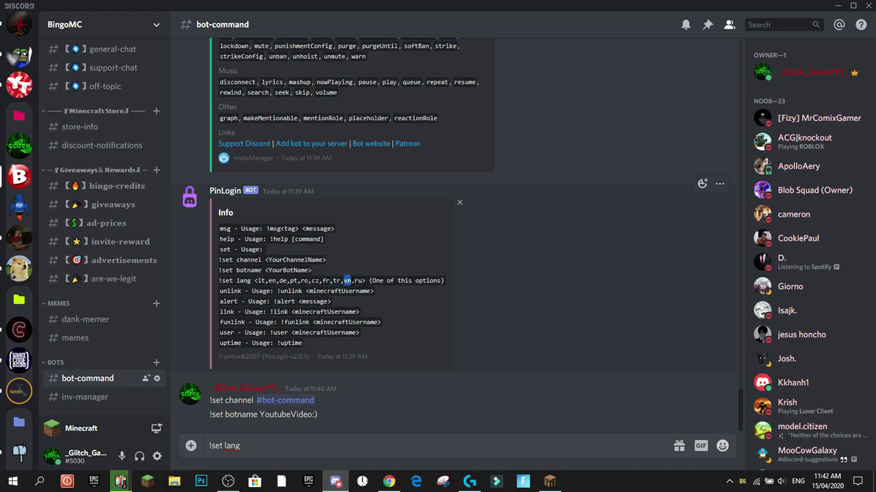
pyautogui.doubleClick(314, 281)
pyautogui.press('Return')
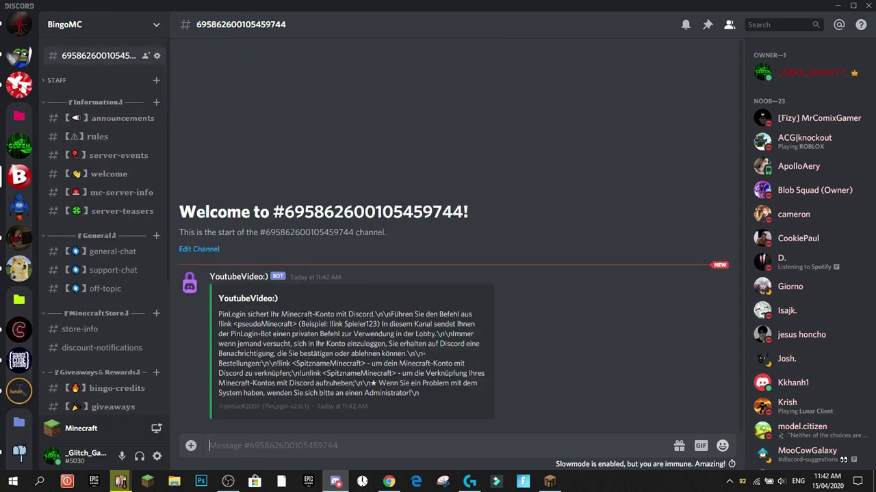
pyautogui.moveTo(219, 314)
pyautogui.mouseDown()
pyautogui.moveTo(461, 314)
pyautogui.moveTo(218, 314)
pyautogui.mouseUp()
# Set the bot's language to English by sending !set lang en in the bot-command channel.
pyautogui.scroll(-3, 94, 290)
pyautogui.click(94, 380)
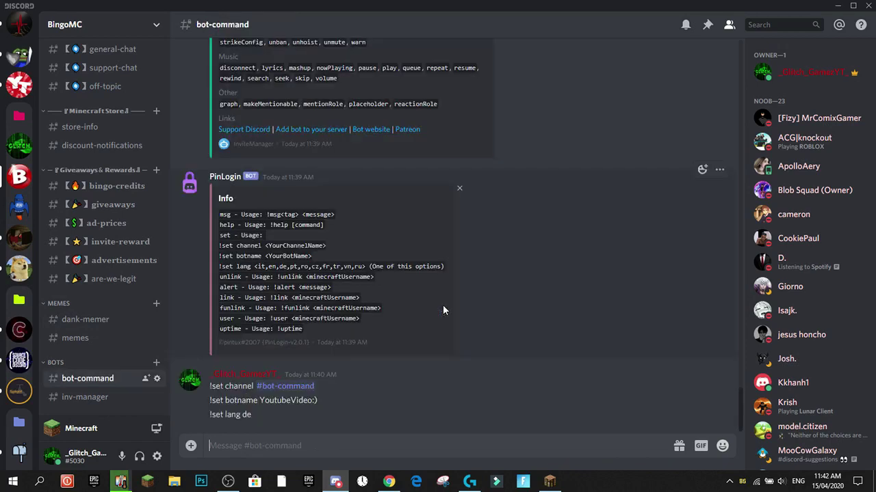
pyautogui.write('!set ')
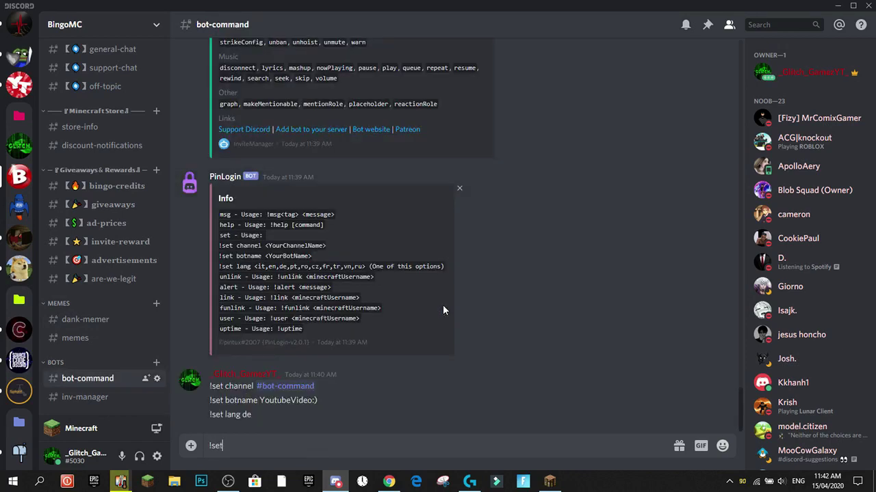
pyautogui.write('lang en')
pyautogui.press('Return')
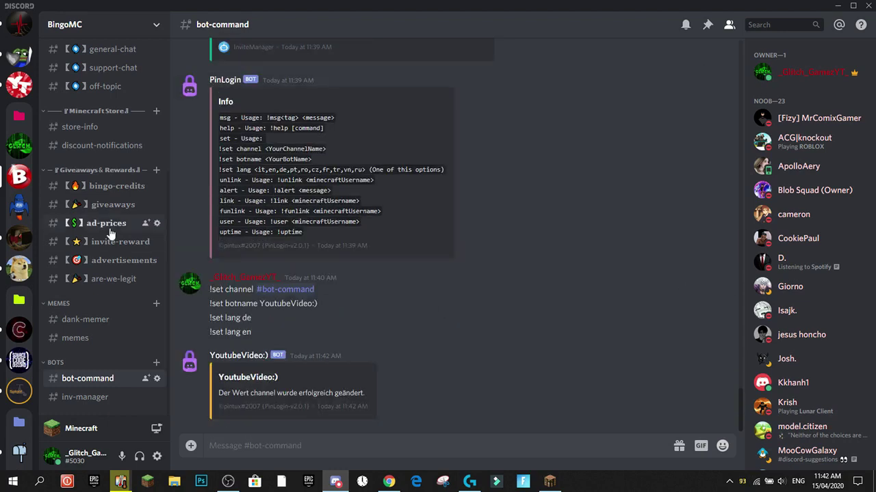
# Open the bot's uncategorised link channel and view the info message in English.
pyautogui.click(99, 48)
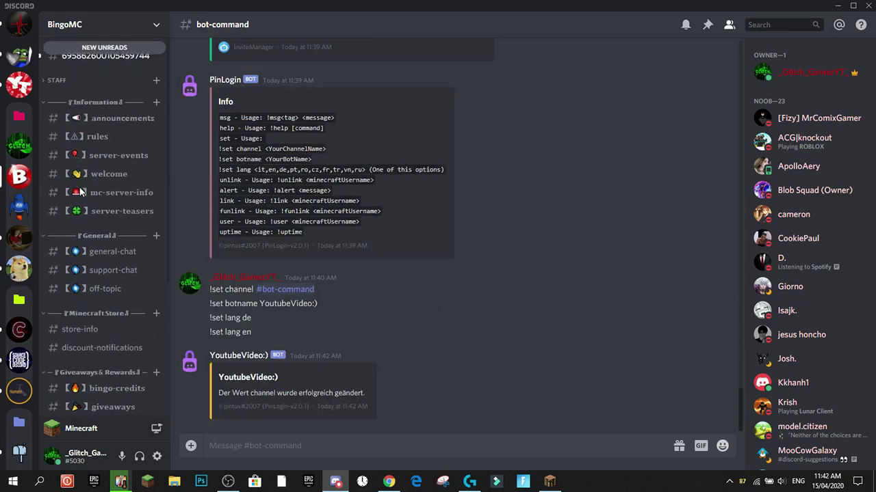
pyautogui.click(98, 56)
pyautogui.scroll(-5, 98, 370)
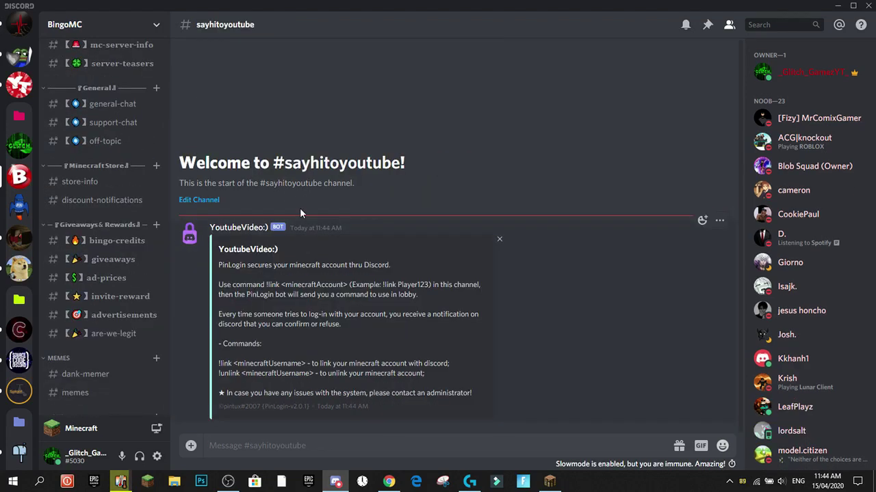
# Move the sayhitoyoutube channel to the end of the Information category, below server-teasers, and sync its permissions with the category.
pyautogui.scroll(3, 121, 67)
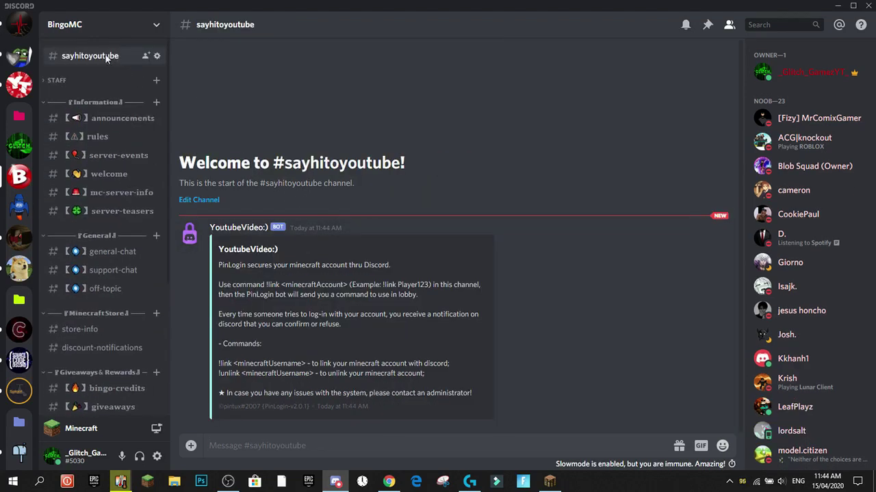
pyautogui.moveTo(97, 60); pyautogui.dragTo(94, 209)
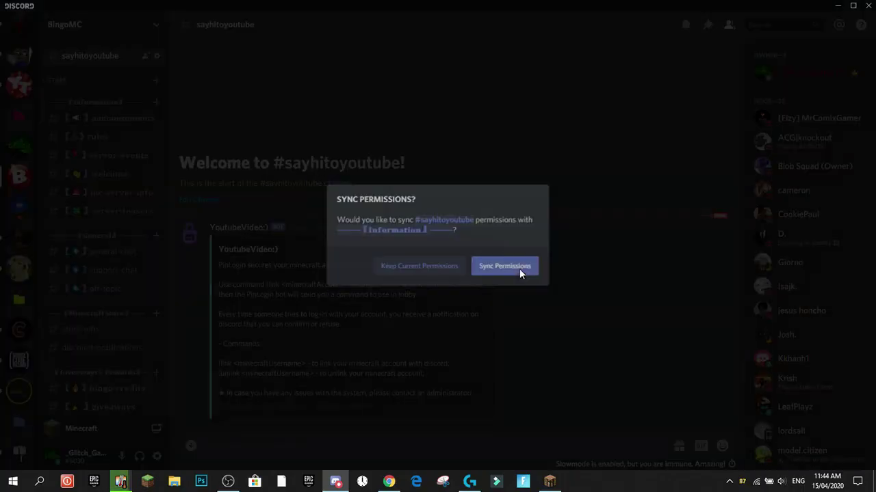
pyautogui.click(519, 274)
pyautogui.scroll(-3, 104, 150)
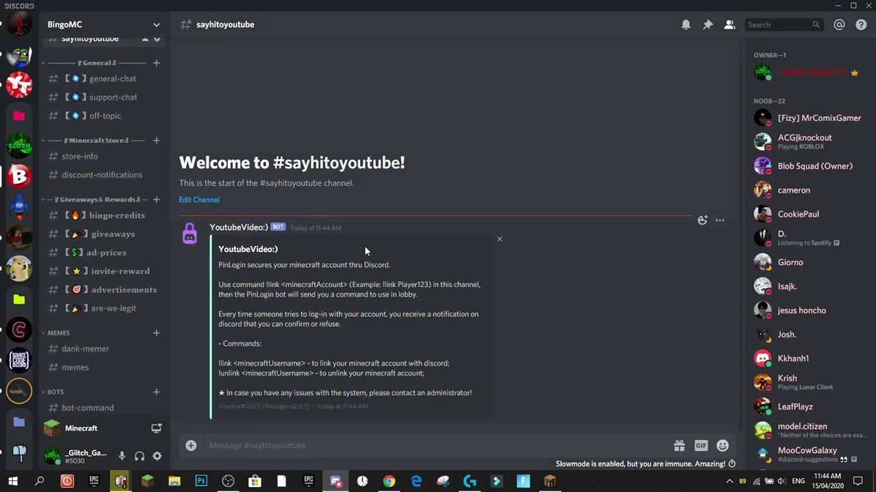
pyautogui.scroll(3, 104, 152)
# Allow the Noob role to send messages and TTS messages in the sayhitoyoutube channel, save the changes and leave the channel settings.
pyautogui.click(157, 198)
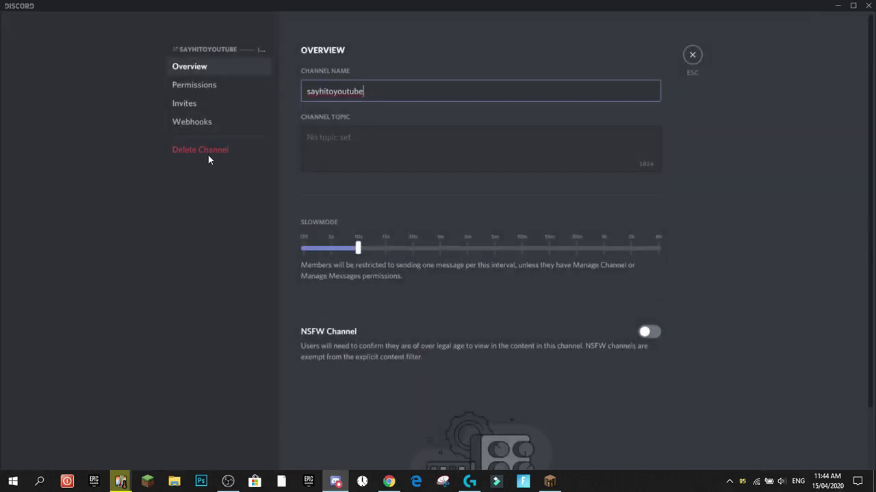
pyautogui.click(206, 85)
pyautogui.click(344, 112)
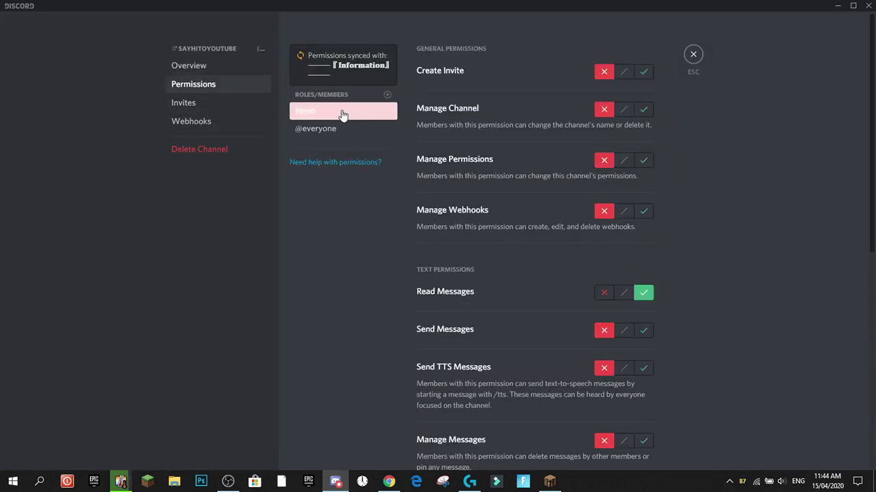
pyautogui.scroll(-3, 668, 191)
pyautogui.click(643, 167)
pyautogui.click(643, 203)
pyautogui.click(649, 445)
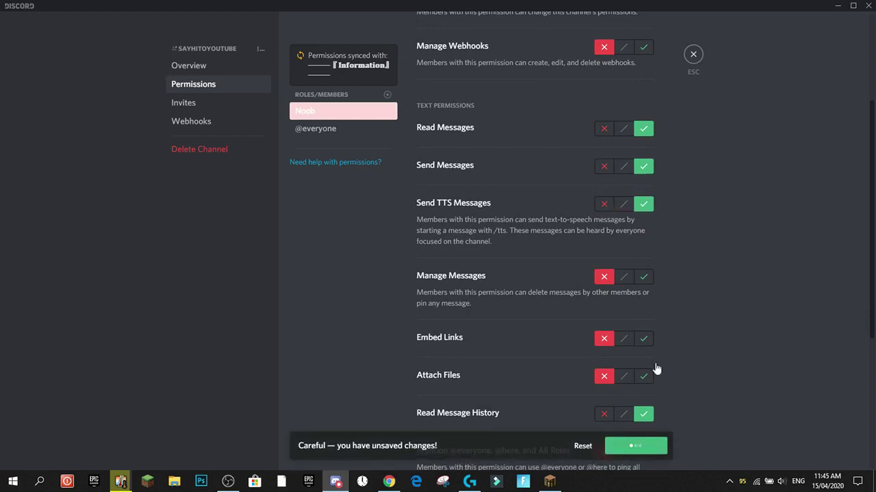
pyautogui.click(691, 53)
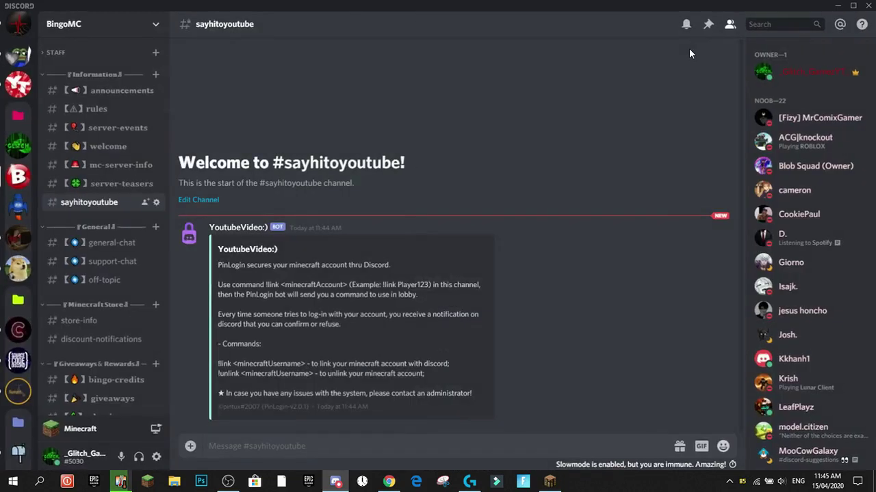
# Send the !link command with the player's Minecraft username in the sayhitoyoutube channel.
pyautogui.scroll(-5, 109, 196)
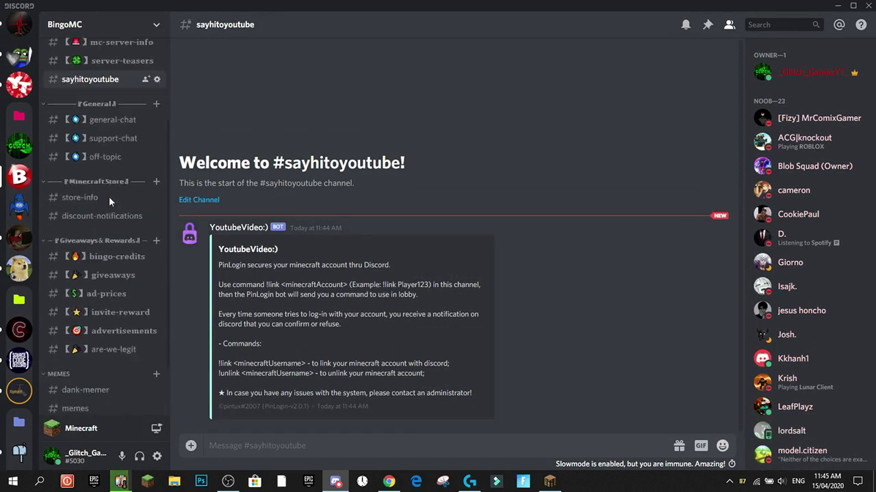
pyautogui.scroll(4, 109, 196)
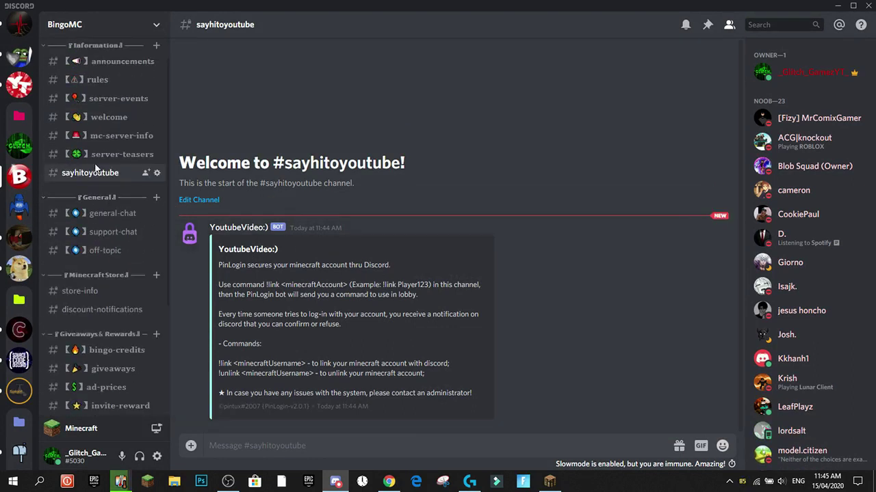
pyautogui.scroll(1, 75, 182)
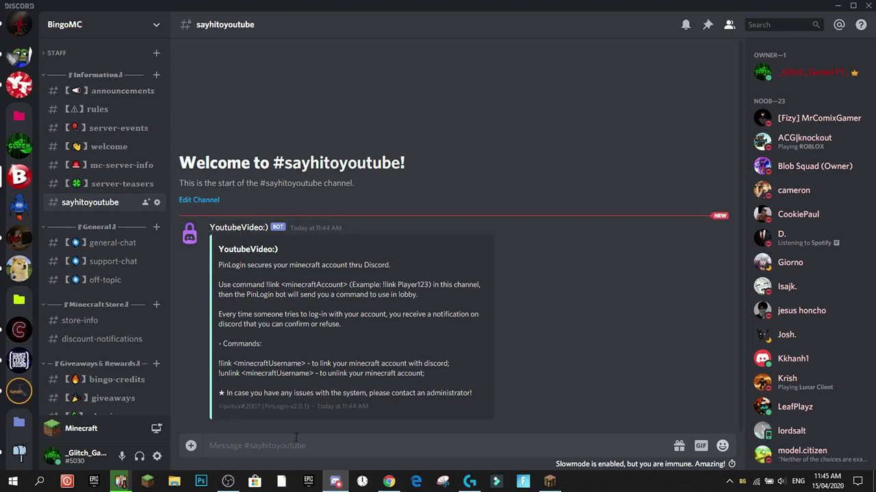
pyautogui.write('!lin')
pyautogui.write('GA')
pyautogui.write('mezYT')
pyautogui.press('Return')
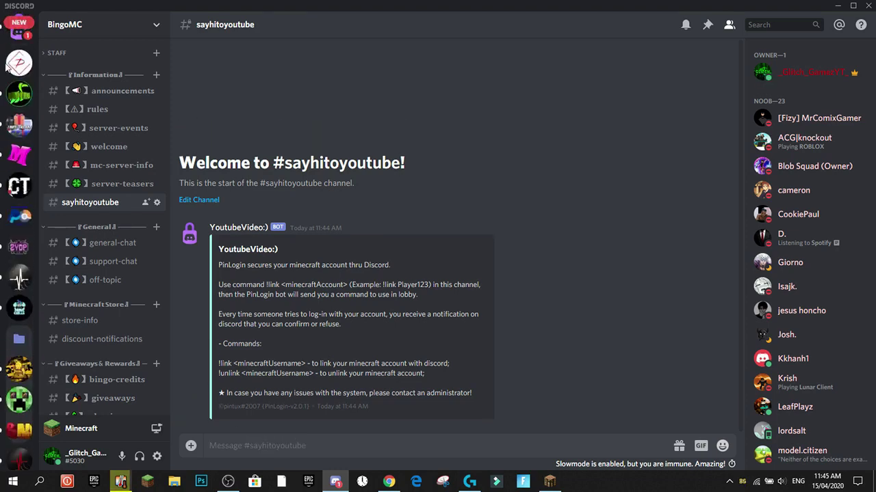
# Open the PinLogin bot's direct message and select the /link command with its verification code.
pyautogui.click(18, 56)
pyautogui.moveTo(219, 384); pyautogui.dragTo(354, 395)
pyautogui.click(294, 394)
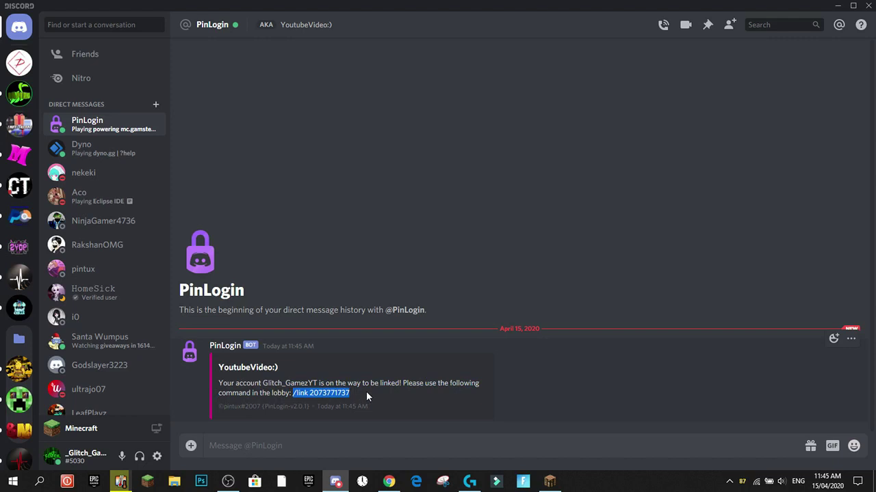
# Switch to Minecraft, return to the game and run the /link command with the verification code in the lobby chat.
pyautogui.click(550, 481)
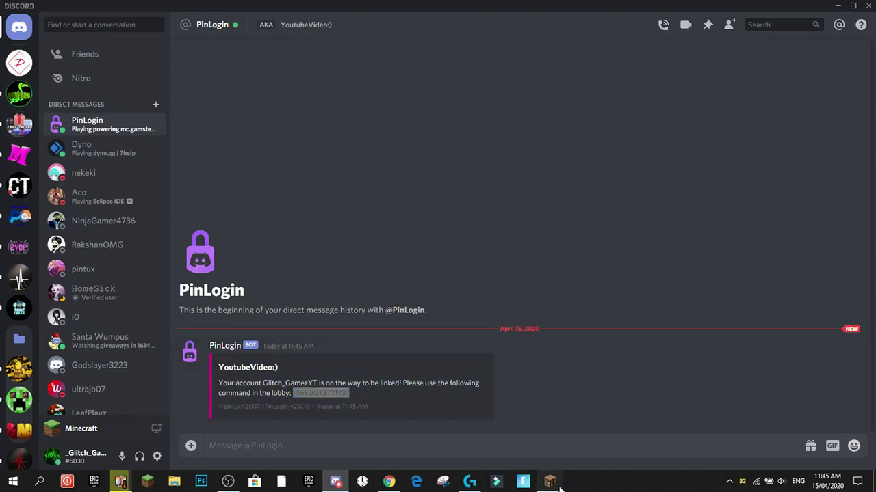
pyautogui.click(435, 144)
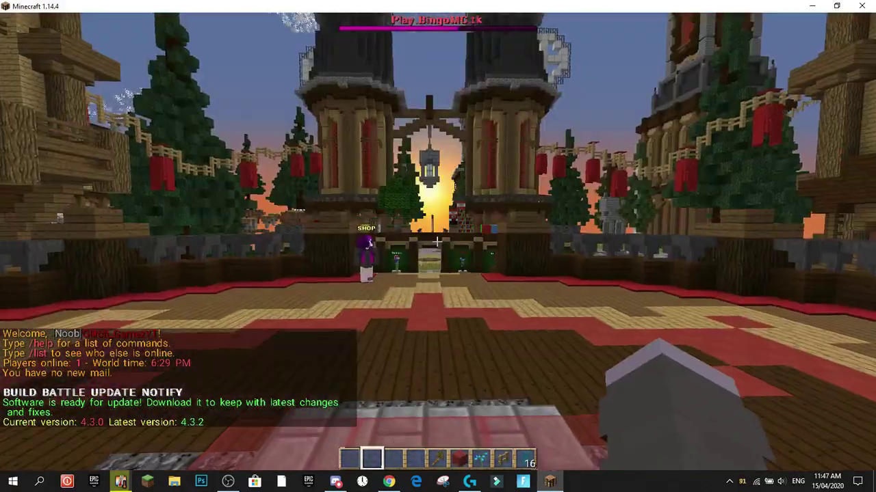
pyautogui.press('t')
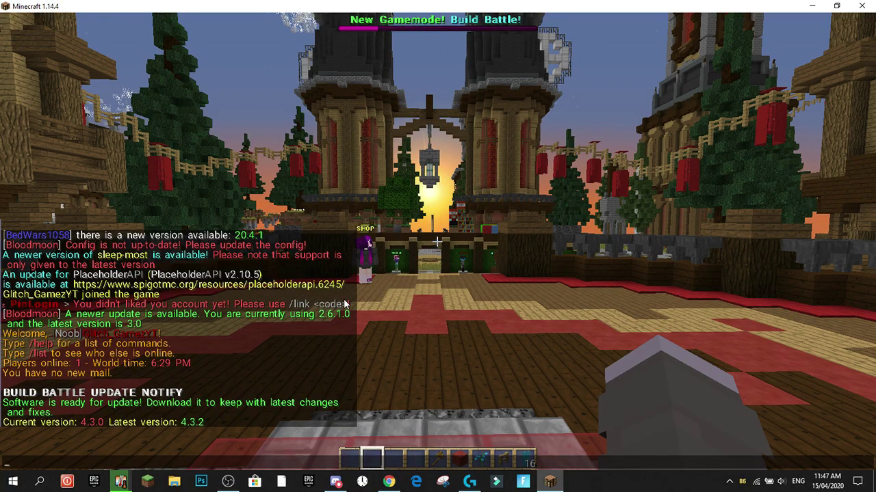
pyautogui.press('Escape')
pyautogui.press('w')
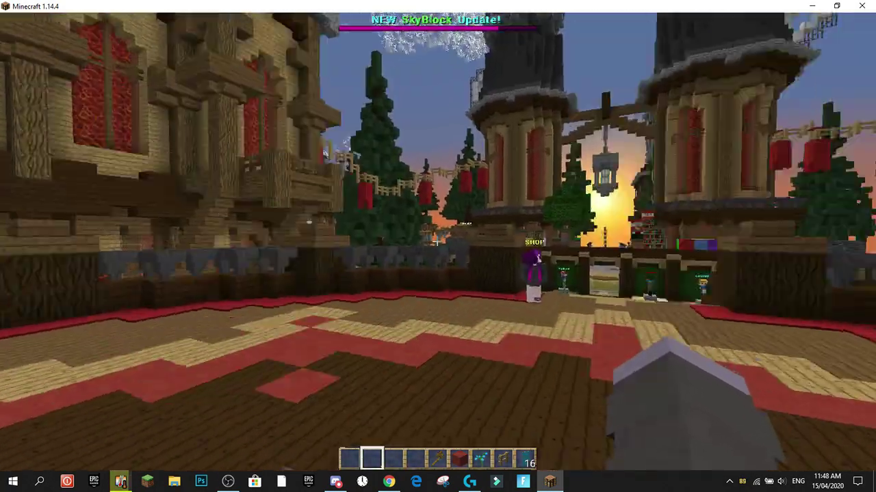
pyautogui.press('Escape')
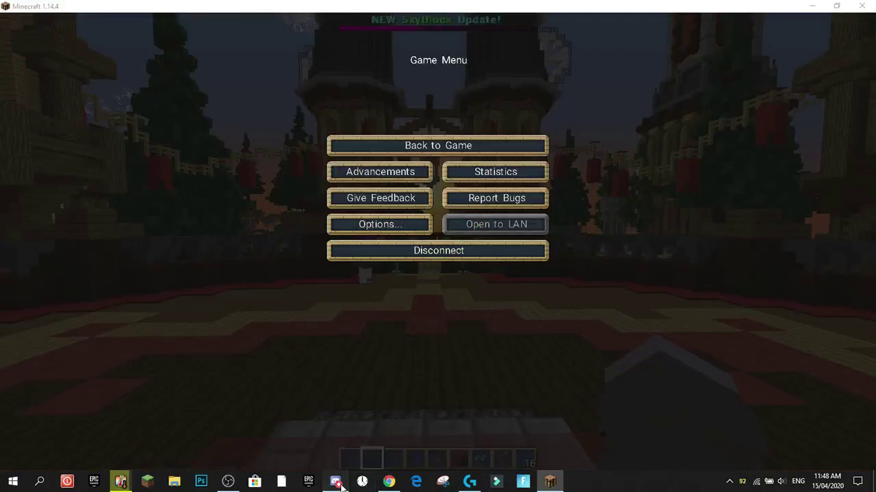
pyautogui.press('Escape')
pyautogui.press('t')
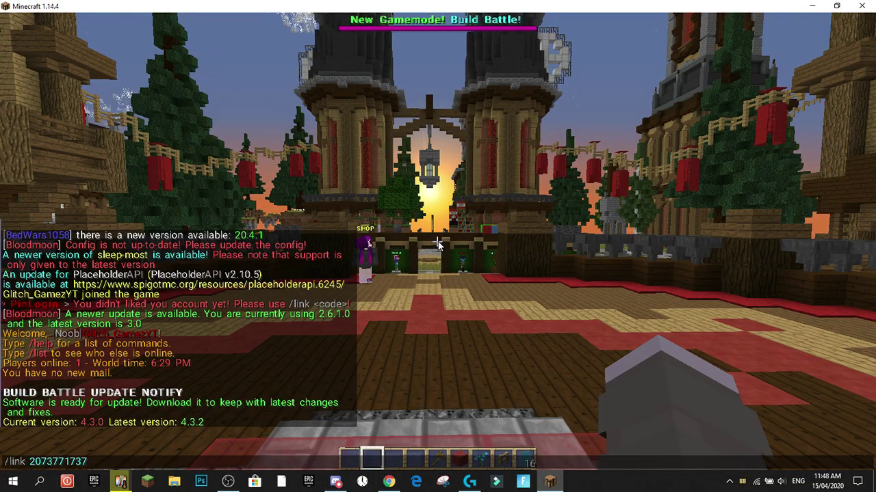
pyautogui.press('Return')
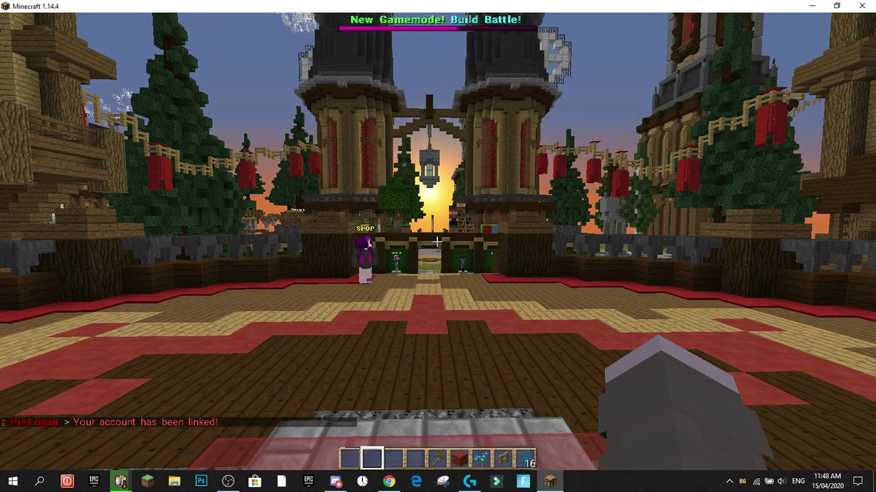
# Walk through the Minecraft lobby past the shop character and back towards the fountain, and pause the game.
pyautogui.press('w')
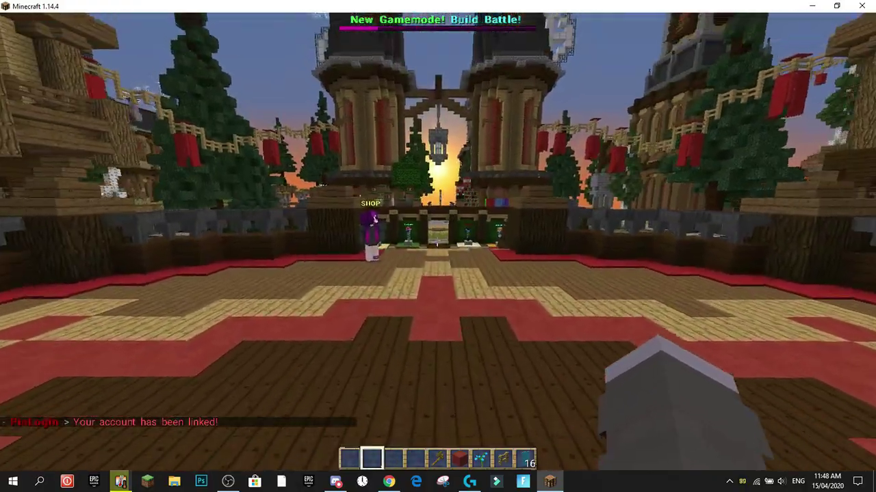
pyautogui.press('w')
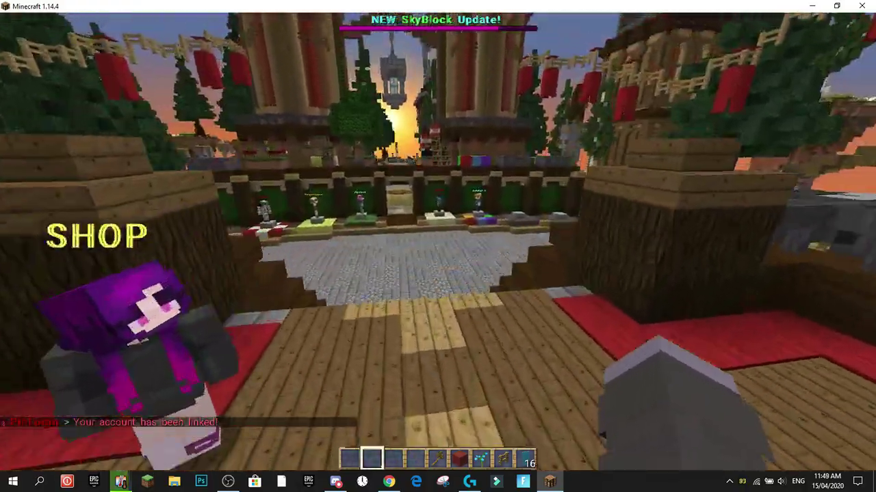
pyautogui.press('w')
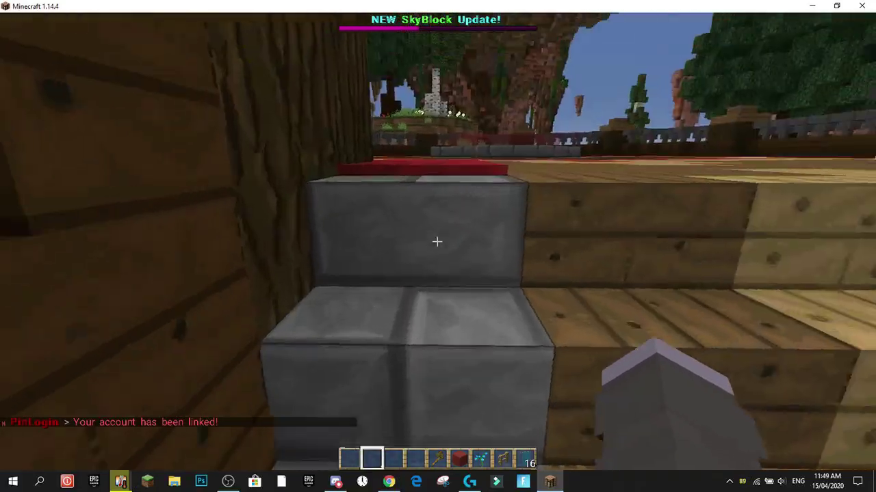
pyautogui.press('w')
pyautogui.press('Escape')
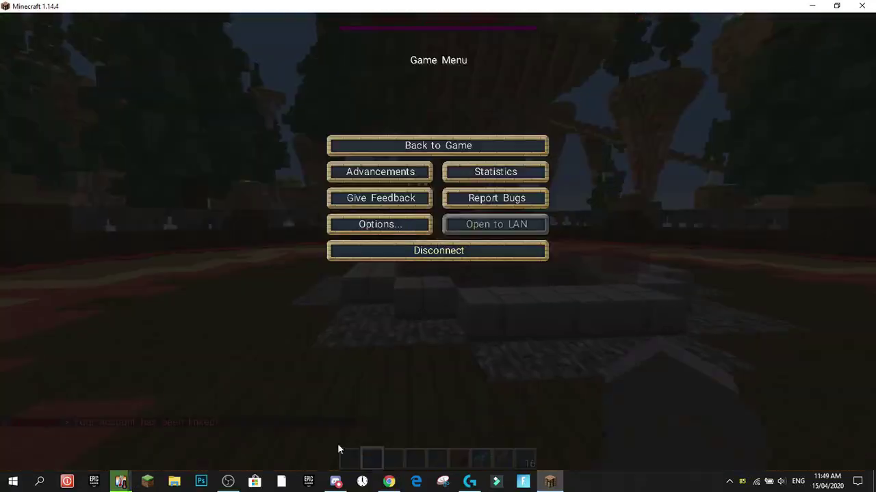
# Switch to Discord, send !unlink with the player's Minecraft username in BingoMC's sayhitoyoutube channel, and check PinLogin's reply in its direct message.
pyautogui.click(335, 481)
pyautogui.scroll(-3, 20, 199)
pyautogui.click(19, 283)
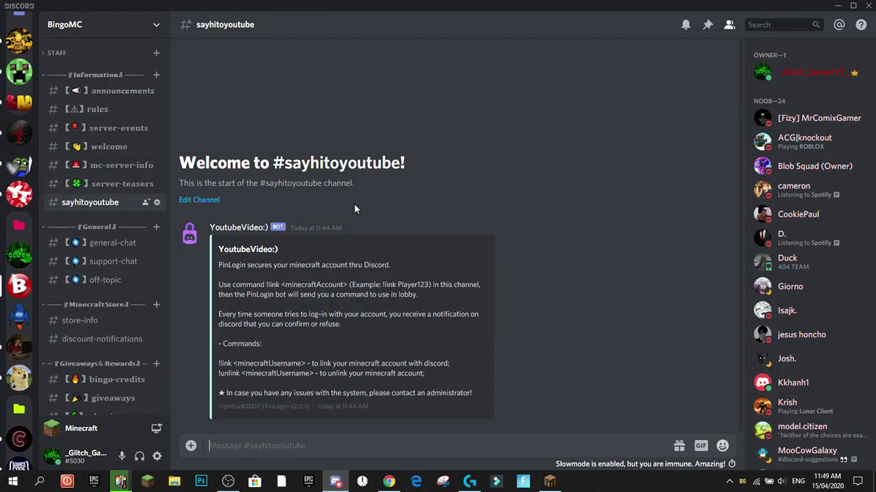
pyautogui.write('!unlink Glitch')
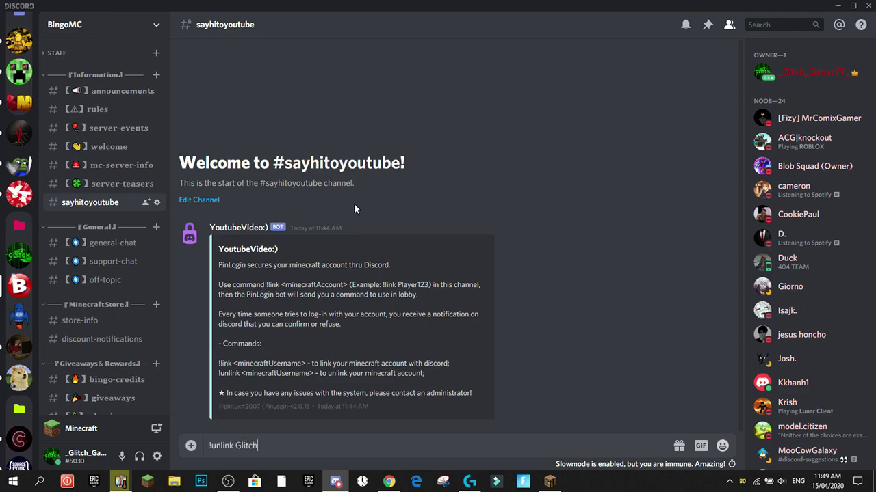
pyautogui.click(814, 71)
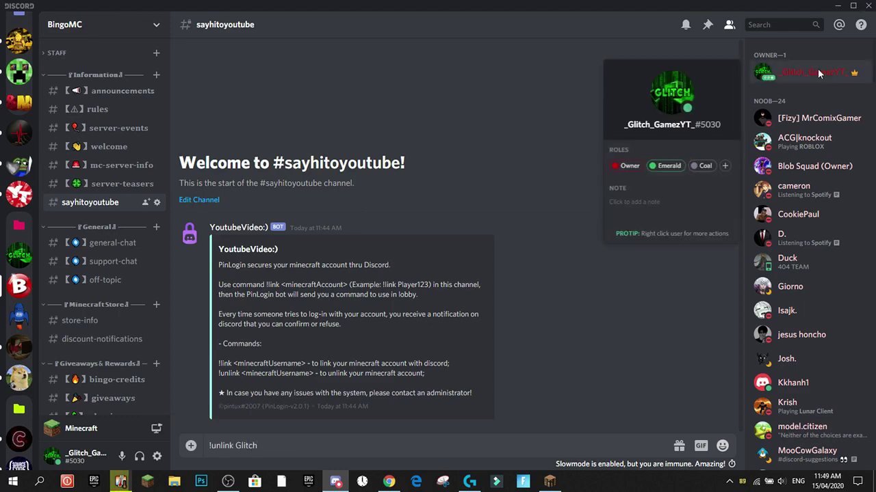
pyautogui.write('unlink Glitch_Gamez')
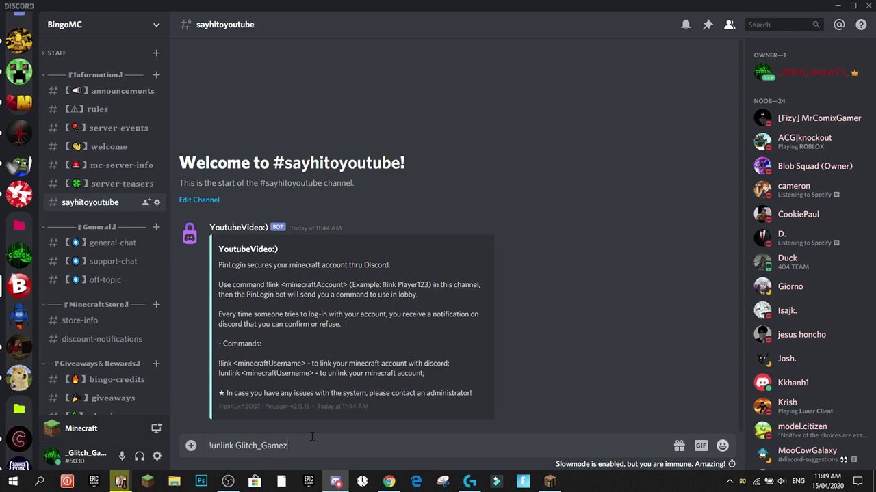
pyautogui.write('YT')
pyautogui.press('Return')
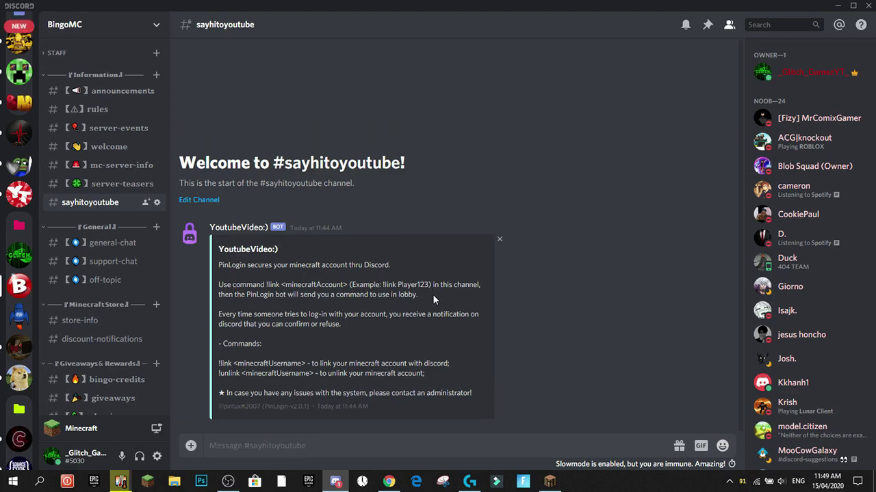
pyautogui.click(18, 57)
pyautogui.moveTo(219, 394); pyautogui.dragTo(472, 399)
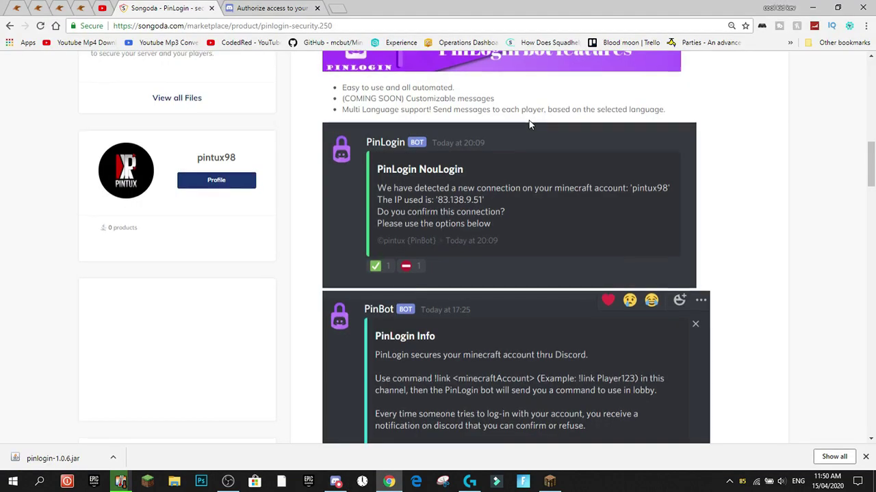
# Examine the sample connection-confirmation message and the PinLogin Info message under the bot features on the Songoda product page.
pyautogui.scroll(1, 529, 124)
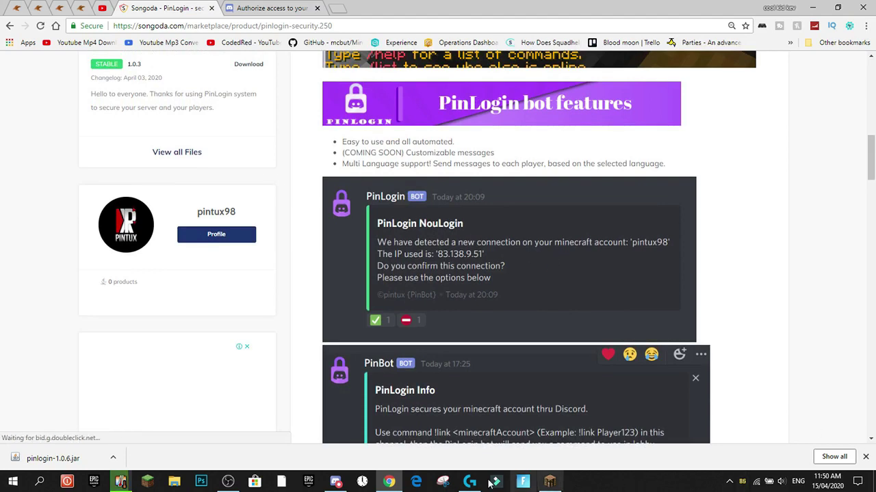
pyautogui.moveTo(336, 482)
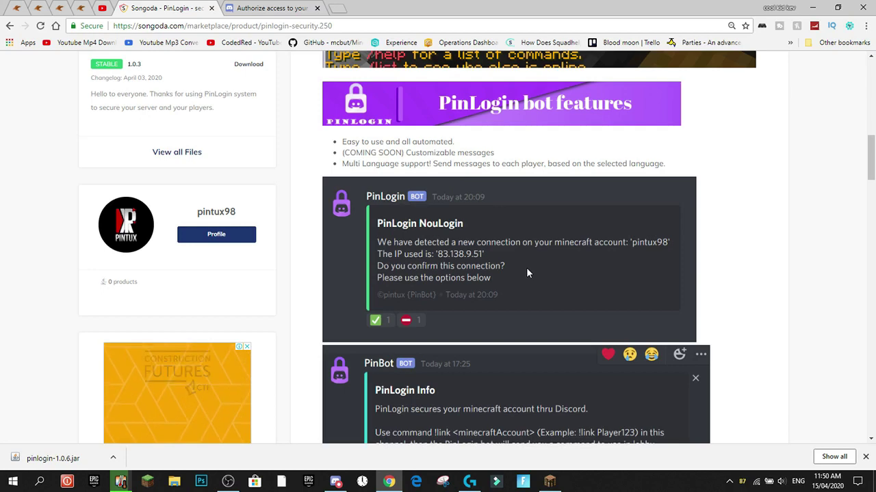
pyautogui.moveTo(872, 178)
pyautogui.mouseDown()
pyautogui.moveTo(874, 203)
pyautogui.moveTo(872, 188)
pyautogui.mouseUp()
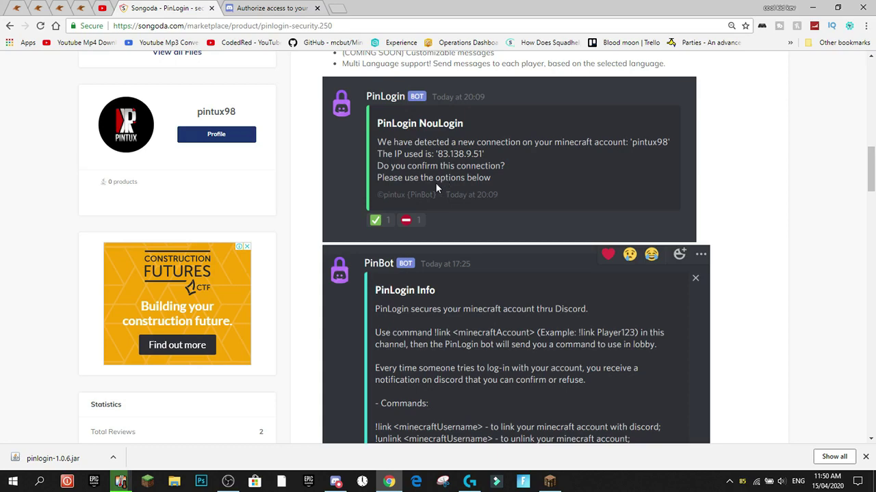
pyautogui.scroll(-4, 420, 242)
pyautogui.scroll(4, 383, 173)
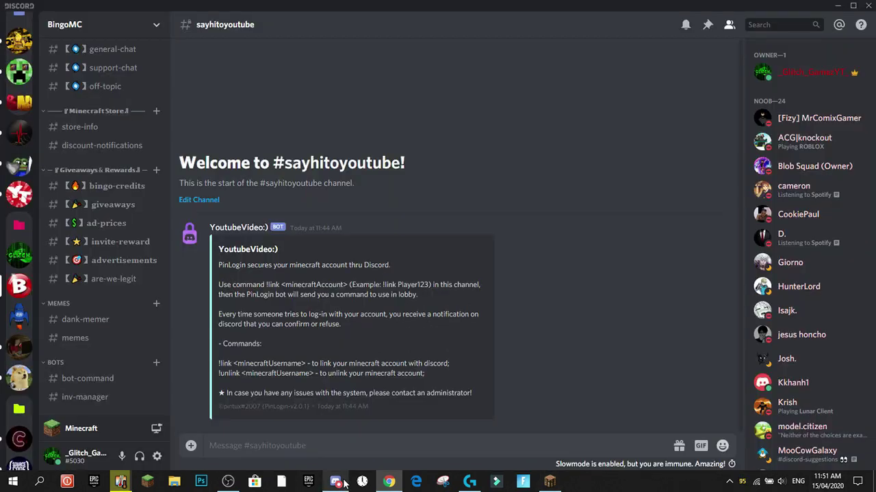
# Switch to Discord and send the !link command with the player's Minecraft username in the sayhitoyoutube channel again.
pyautogui.click(335, 482)
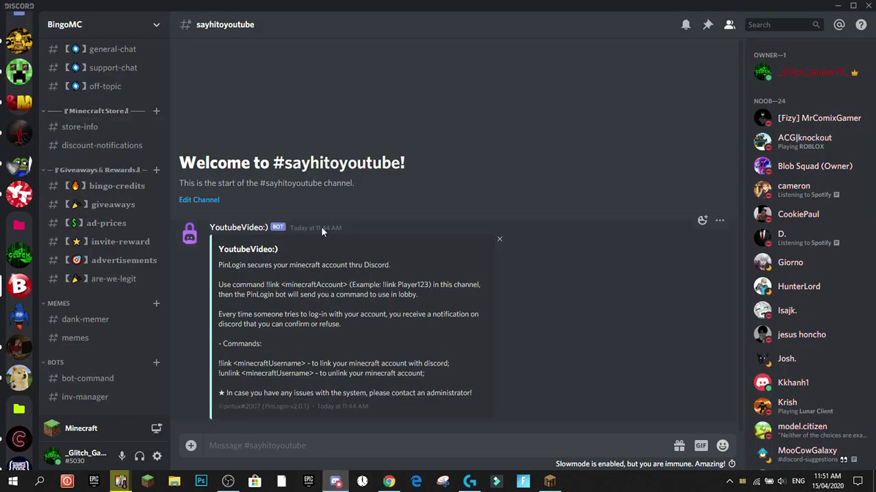
pyautogui.write('!link Gli')
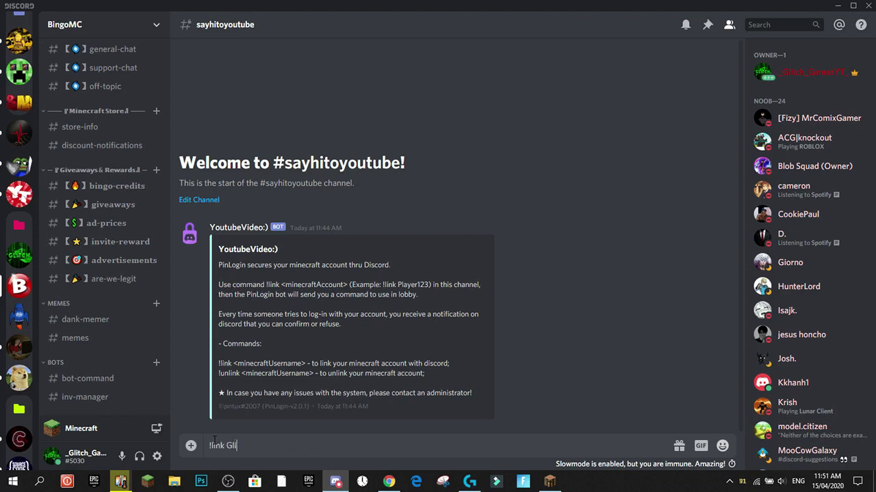
pyautogui.write('tch_GamezYT')
pyautogui.press('Return')
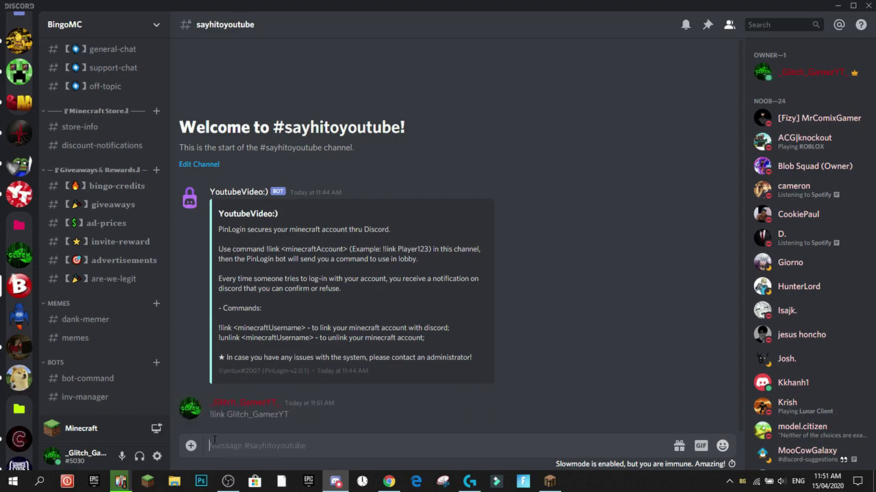
# Take the /link command with its verification code from PinLogin's newest direct message and run it in the Minecraft lobby.
pyautogui.click(19, 59)
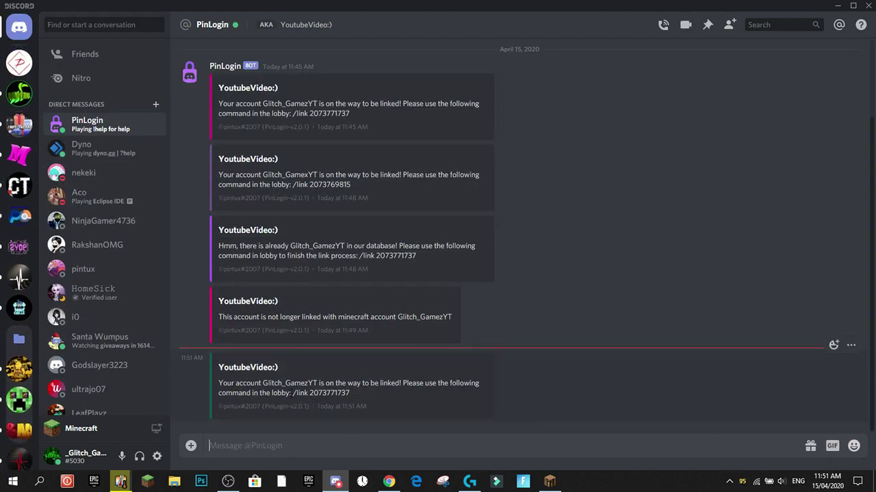
pyautogui.moveTo(293, 394); pyautogui.dragTo(380, 387)
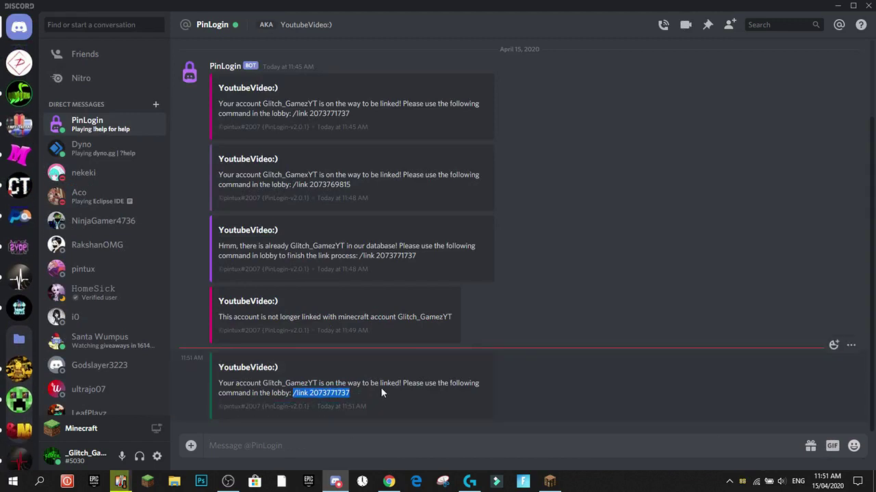
pyautogui.click(549, 482)
pyautogui.click(438, 145)
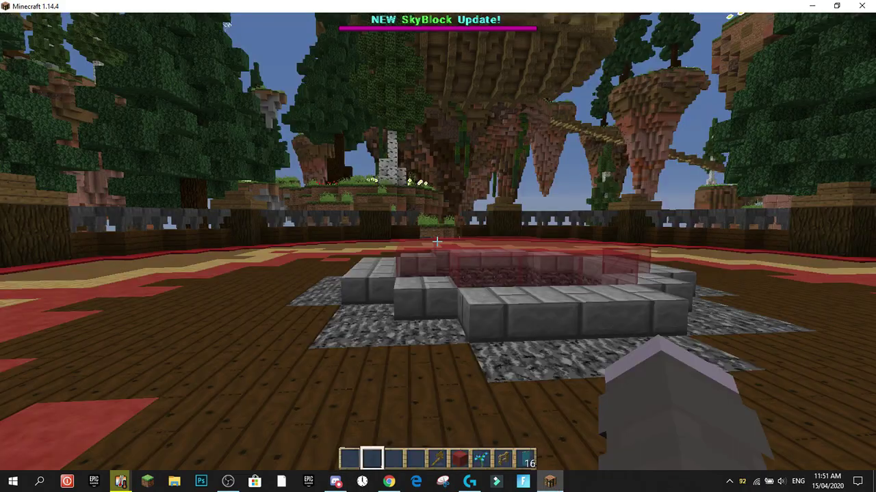
pyautogui.press('w')
pyautogui.press('Escape')
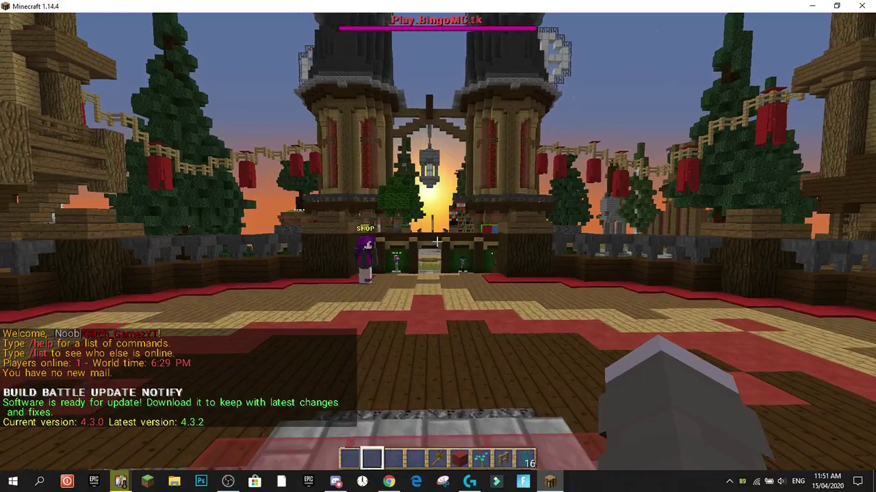
pyautogui.press('s')
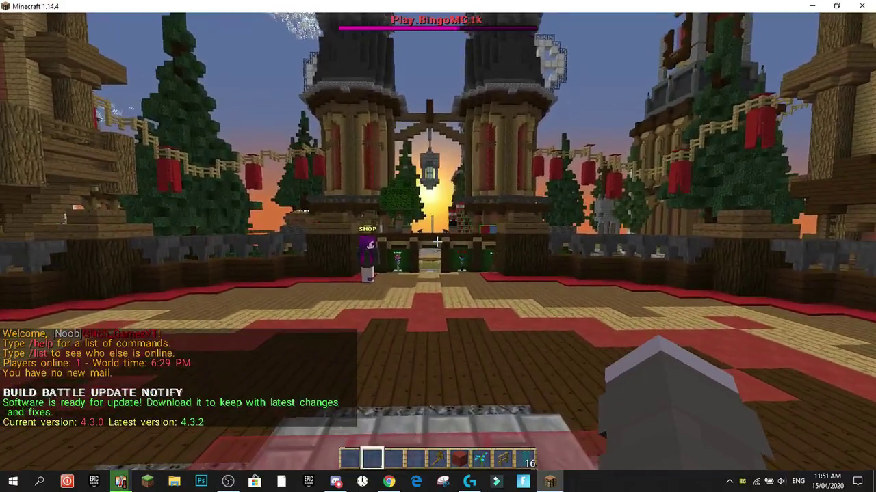
pyautogui.press('/')
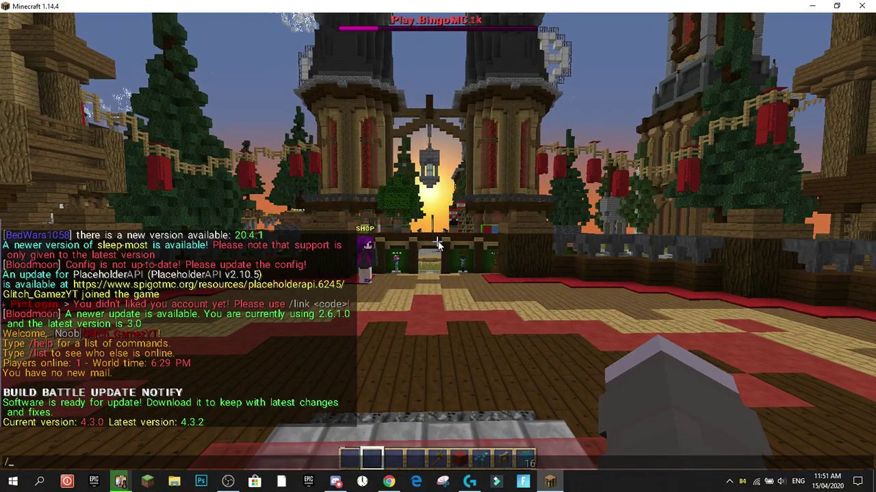
pyautogui.press('Return')
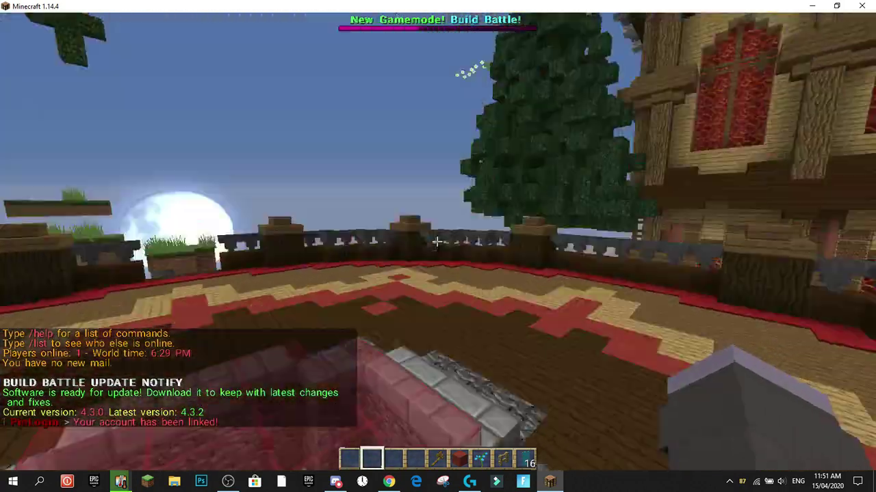
# Walk a short way through the lobby, disconnect from the server and close Minecraft.
pyautogui.press('w')
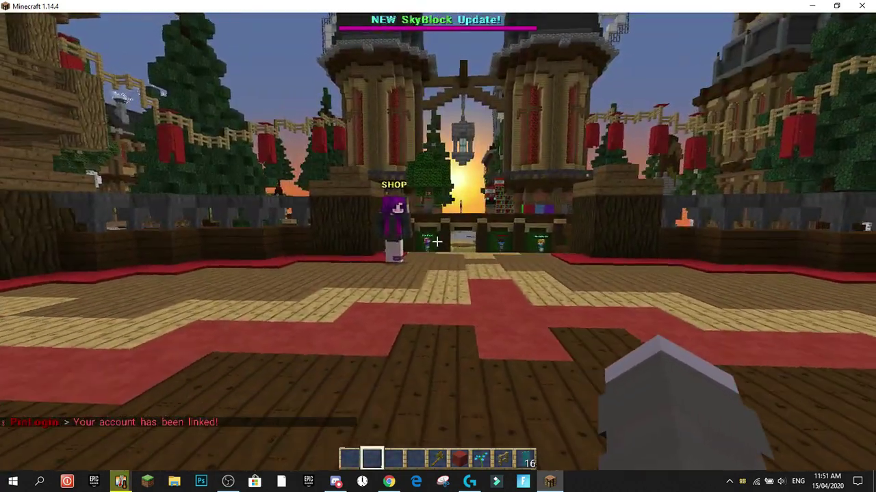
pyautogui.press('Escape')
pyautogui.click(478, 248)
pyautogui.click(867, 5)
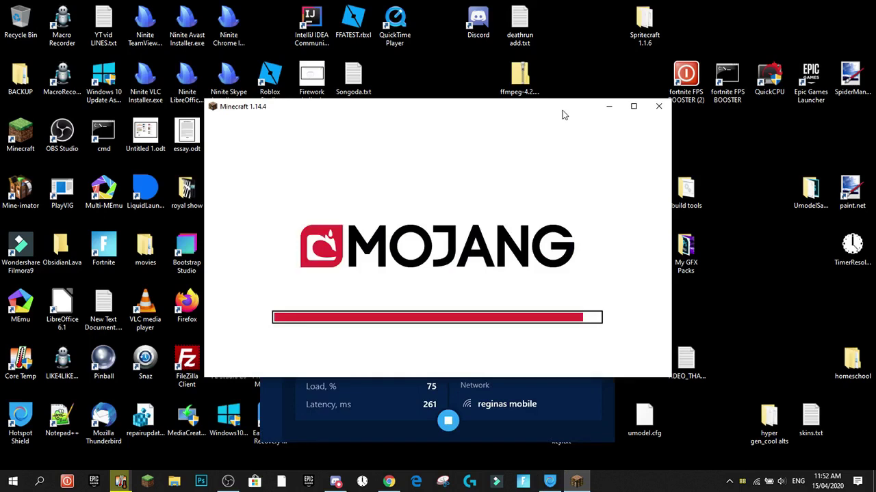
# Place the Hotspot Shield window in front of the Minecraft window, near its center.
pyautogui.moveTo(432, 128); pyautogui.dragTo(328, 89)
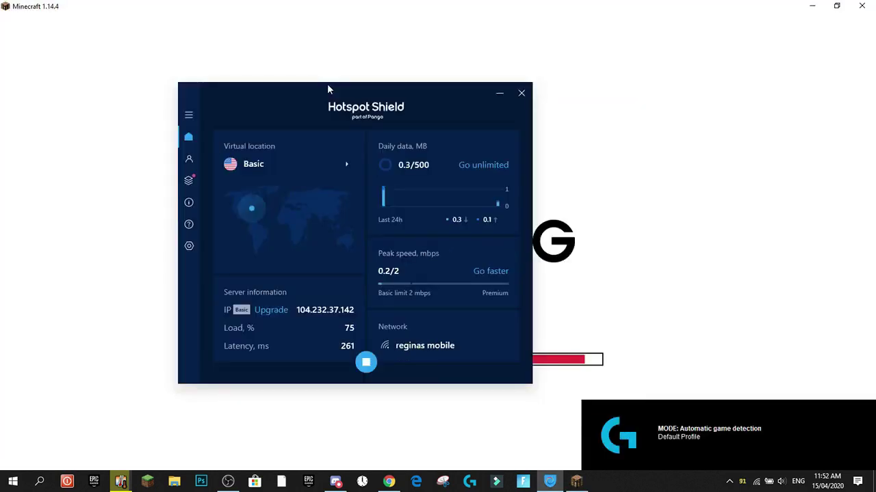
pyautogui.moveTo(303, 312); pyautogui.dragTo(393, 310)
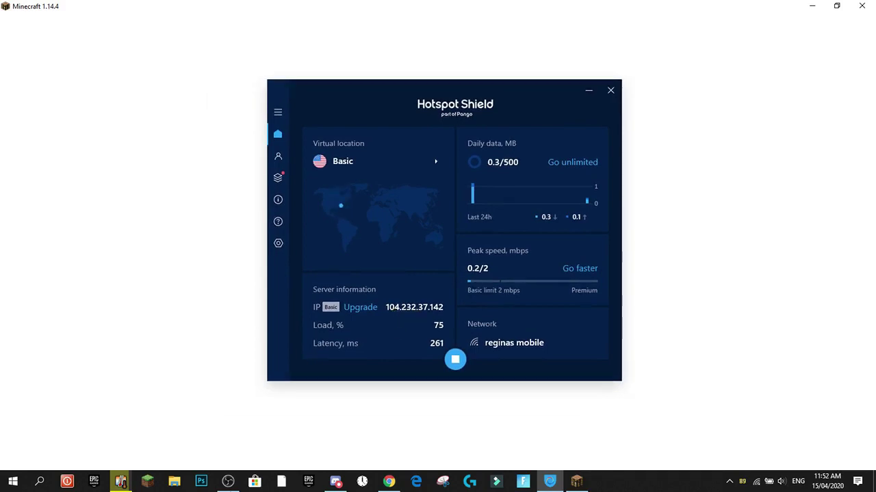
# Check PinLogin's direct messages in Discord, switch to Minecraft and join the BingoMC server from the multiplayer list with the VPN on.
pyautogui.click(335, 482)
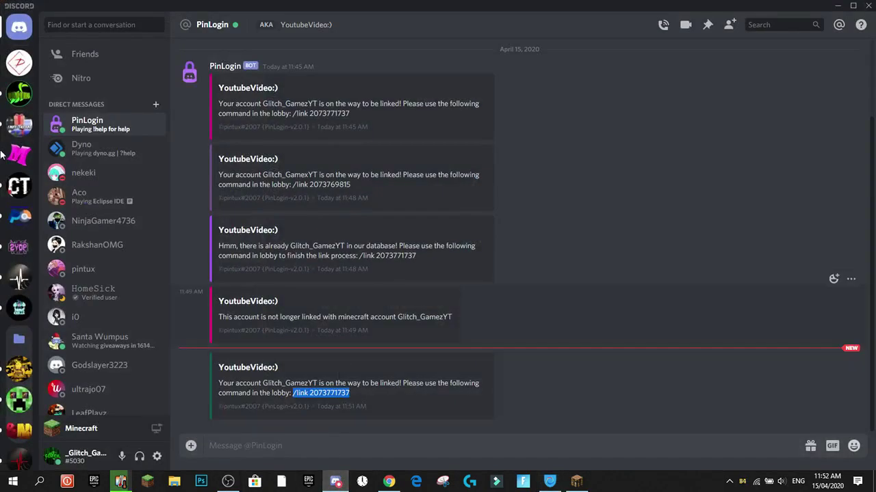
pyautogui.scroll(-6, 19, 136)
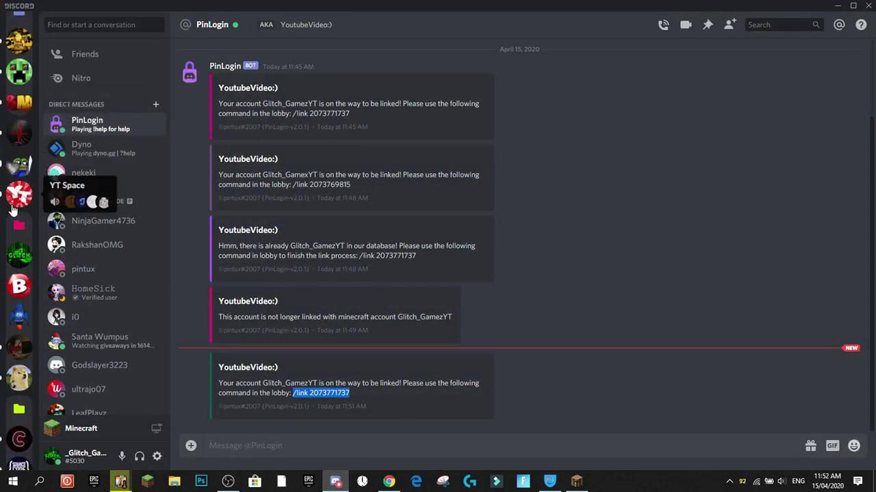
pyautogui.click(577, 482)
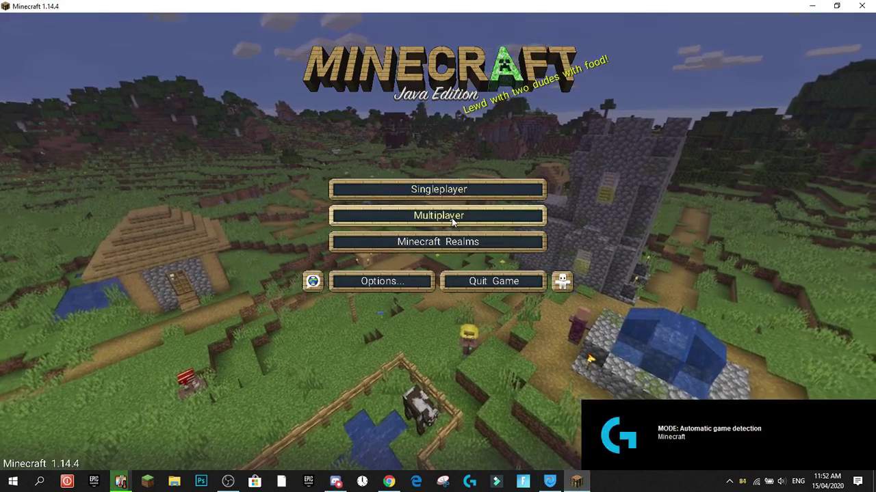
pyautogui.click(449, 215)
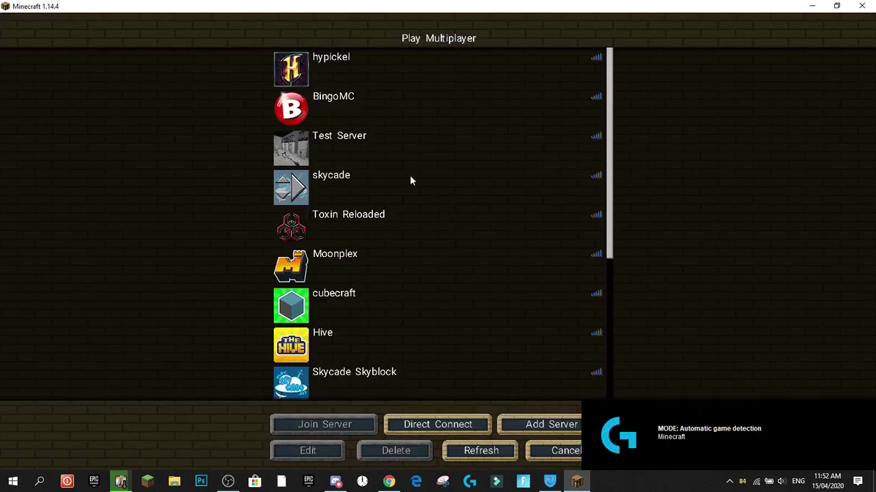
pyautogui.click(299, 104)
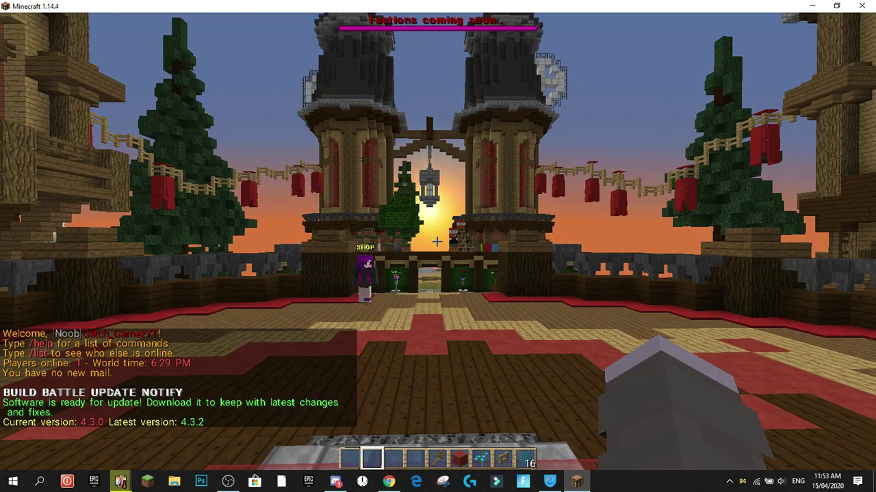
pyautogui.press('t')
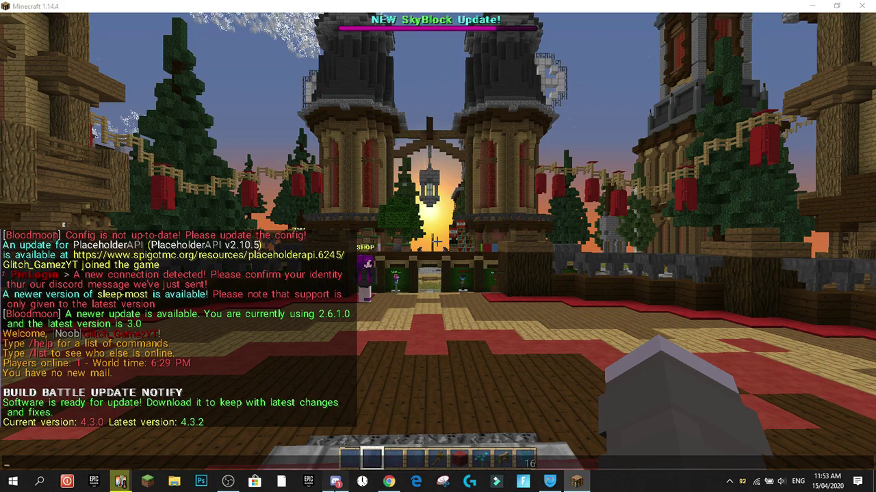
# Switch to Discord, read PinLogin's new-connection warning with its account and IP address, and reject the connection.
pyautogui.click(335, 481)
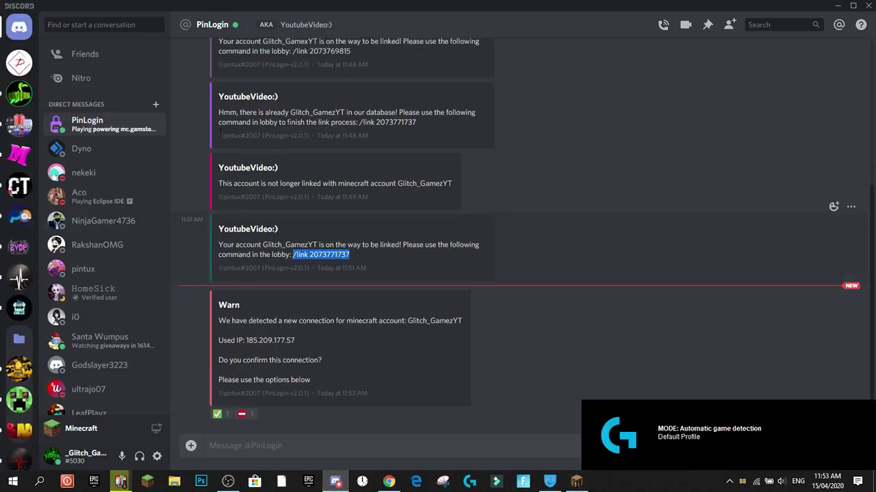
pyautogui.moveTo(218, 321); pyautogui.dragTo(471, 319)
pyautogui.moveTo(219, 340); pyautogui.dragTo(328, 335)
pyautogui.click(328, 335)
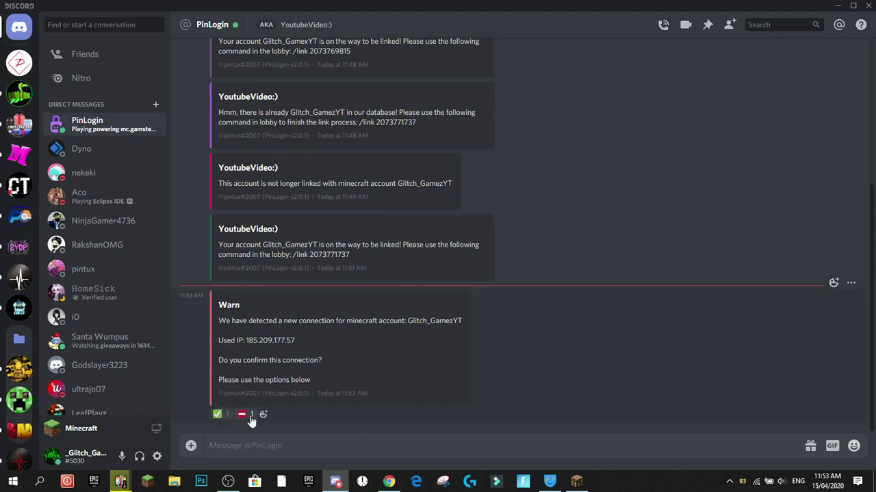
pyautogui.click(576, 482)
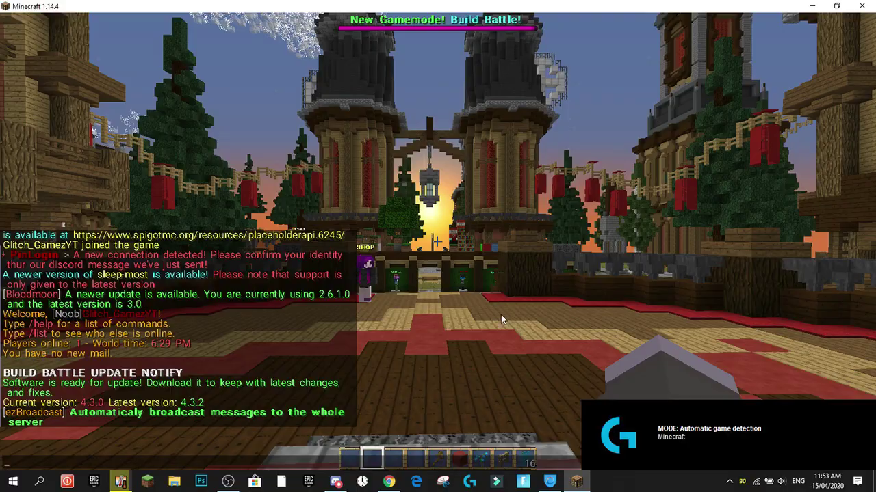
pyautogui.click(335, 482)
pyautogui.click(243, 415)
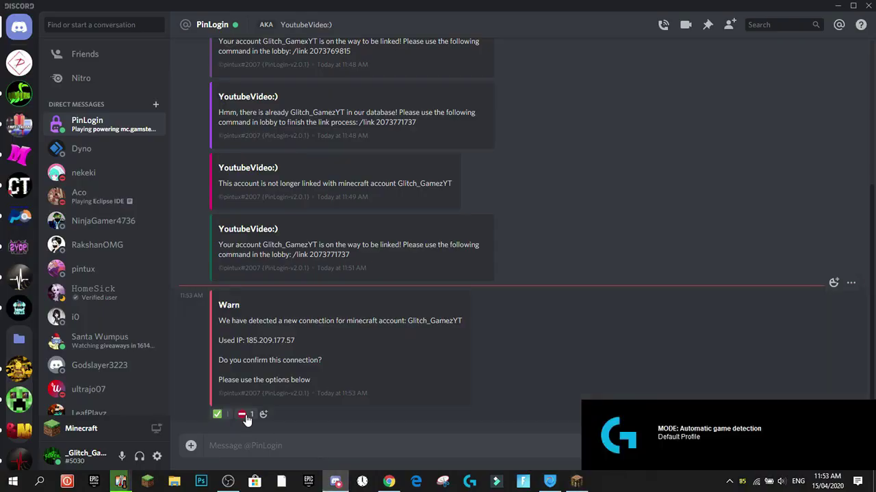
# Switch to Minecraft, return to the server list and join the BingoMC server again.
pyautogui.click(577, 482)
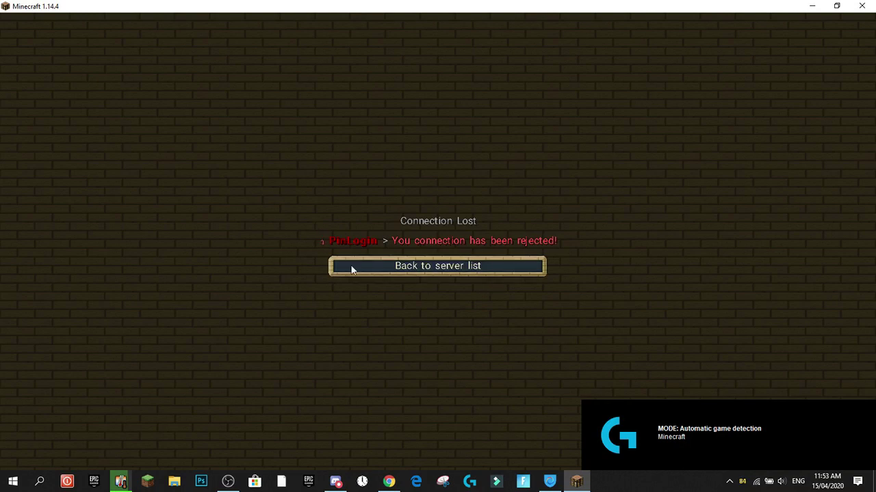
pyautogui.click(537, 266)
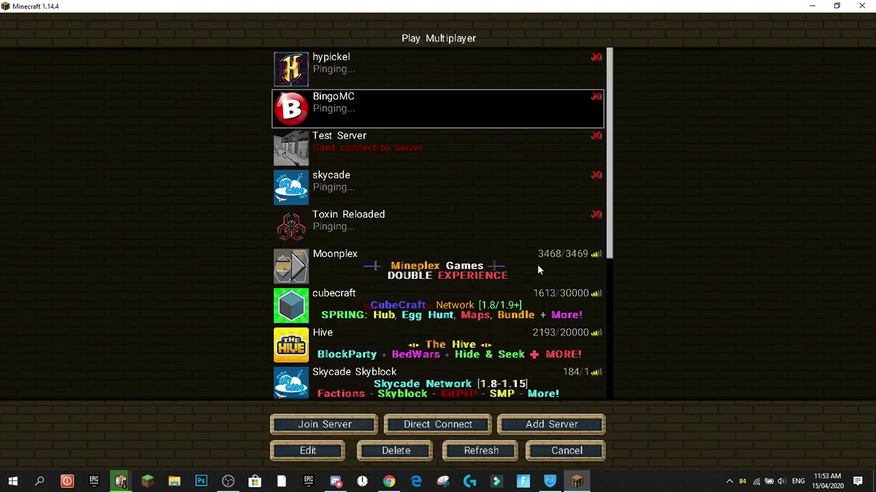
pyautogui.click(305, 108)
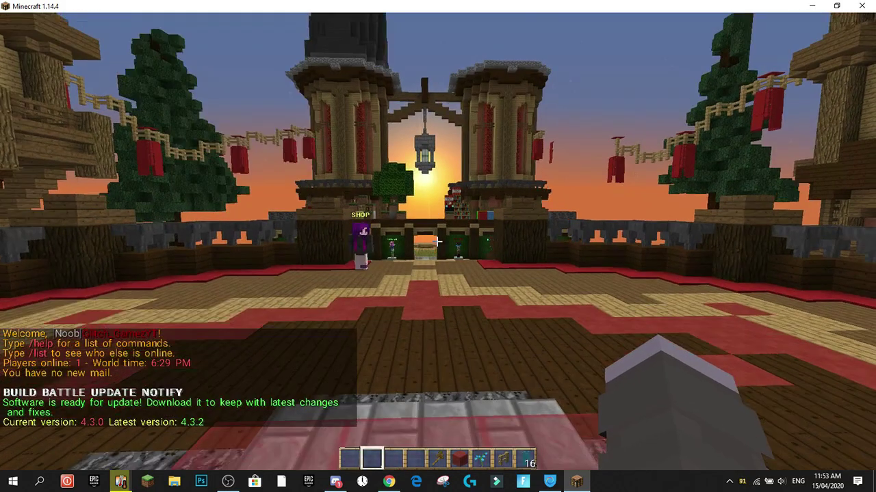
pyautogui.press('Escape')
# Switch to Discord and approve the login in PinLogin's newest new-connection warning.
pyautogui.hotkey('alt', 'Tab')
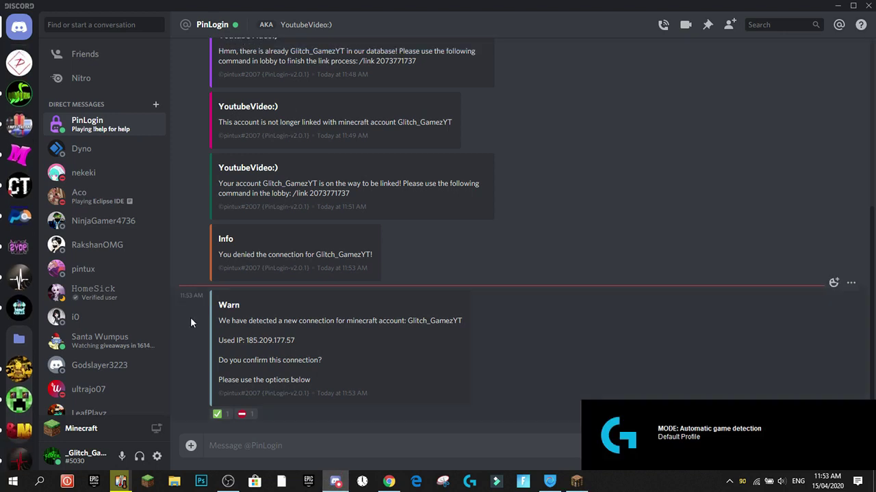
pyautogui.moveTo(226, 321); pyautogui.dragTo(394, 321)
pyautogui.click(371, 322)
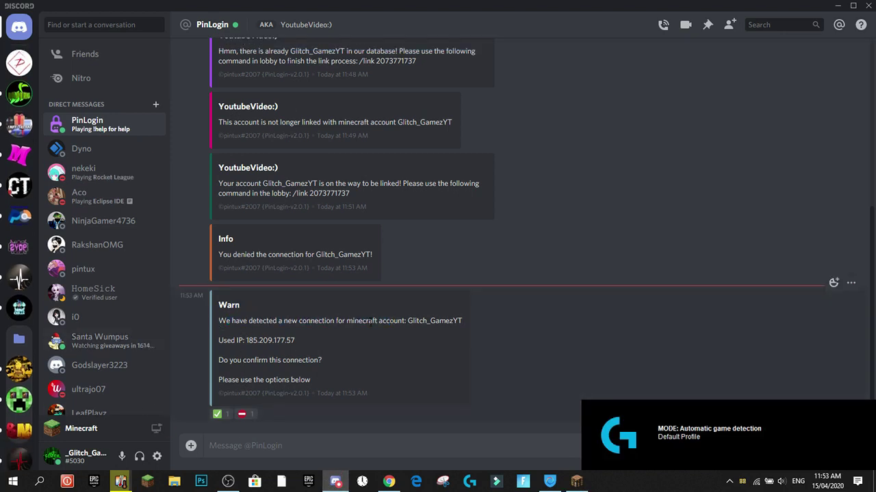
pyautogui.click(219, 413)
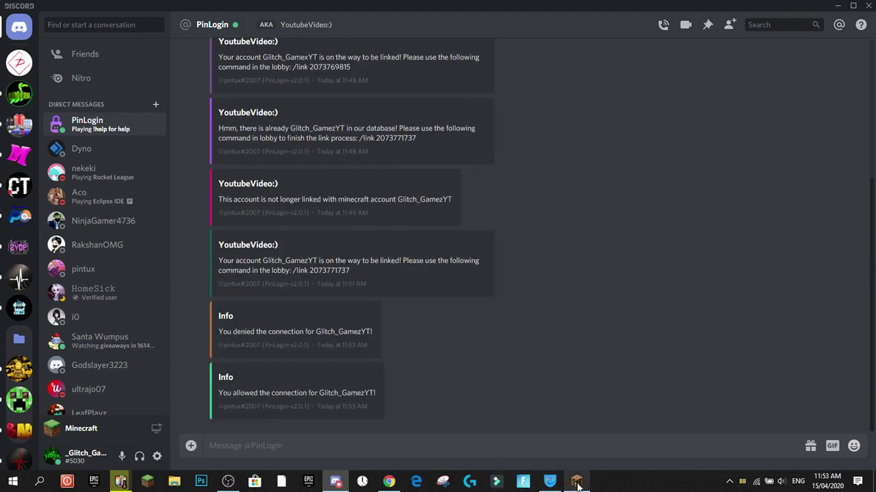
# Switch to Minecraft, resume the game and try moving the player at the lobby spawn point.
pyautogui.click(576, 482)
pyautogui.click(442, 145)
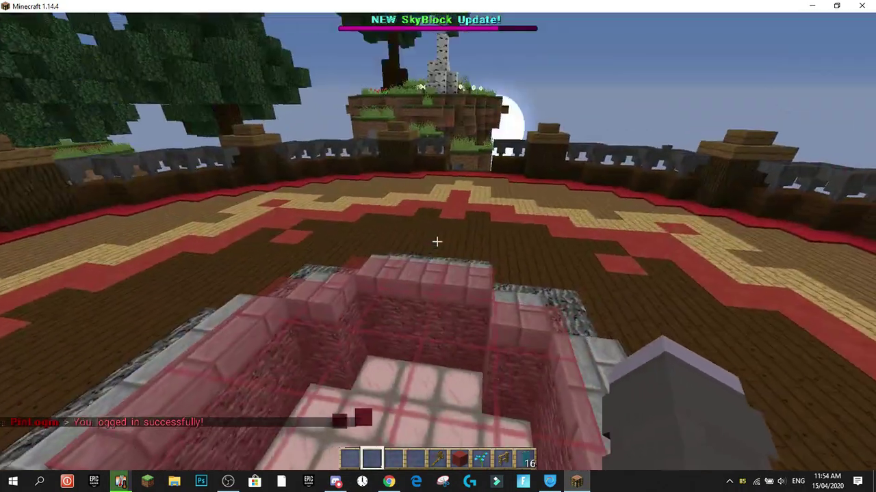
pyautogui.press('s')
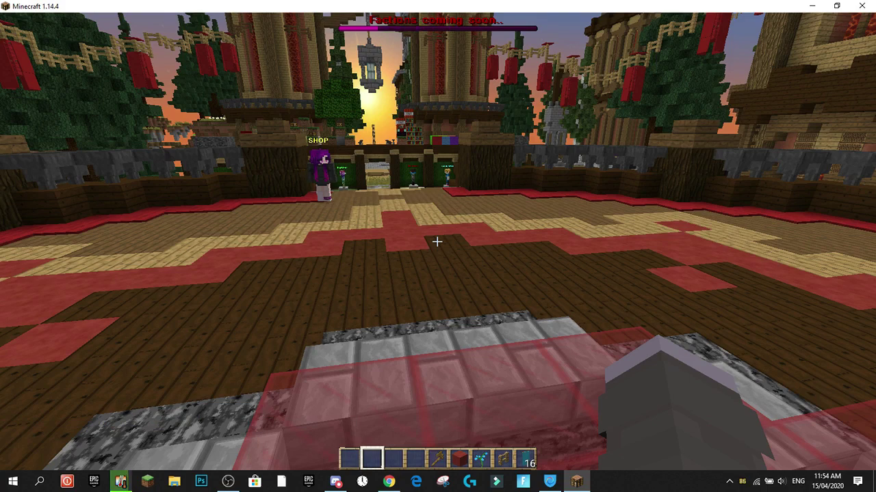
pyautogui.press('Escape')
pyautogui.press('Escape')
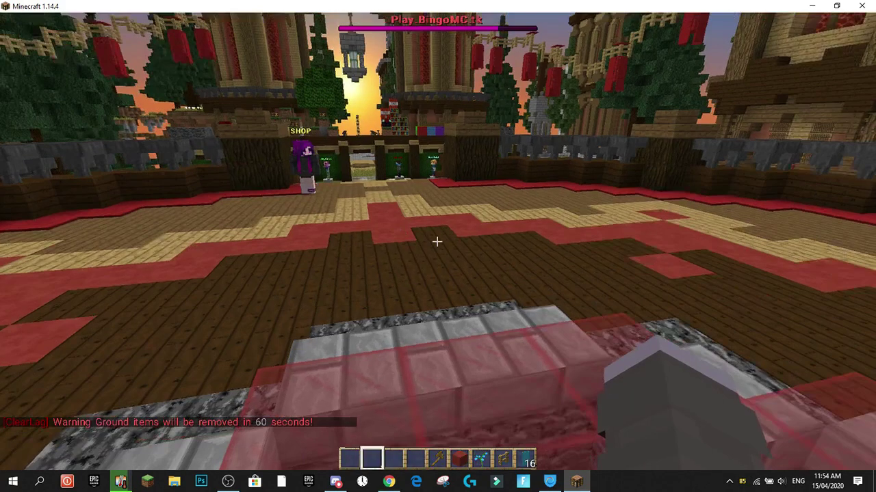
# Walk from the spawn across the wooden lobby floor, past the shop character, and along the railing at the lobby's edge.
pyautogui.press('w')
pyautogui.press('w')
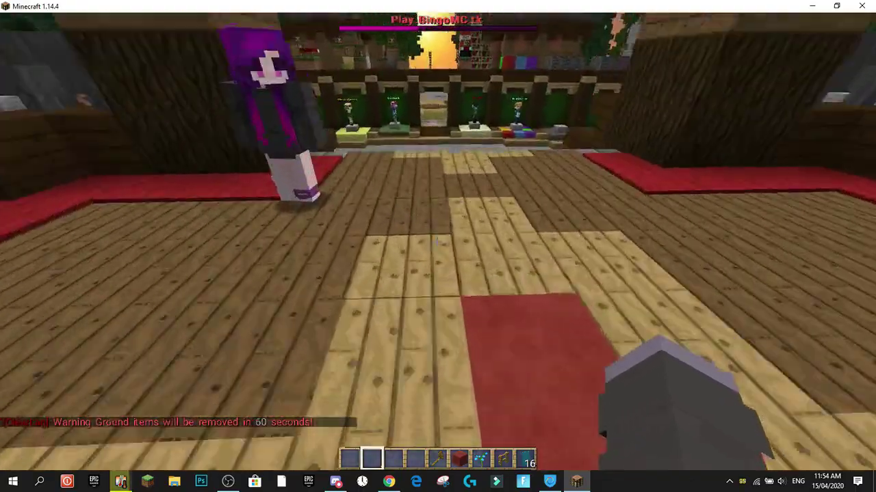
pyautogui.press('w')
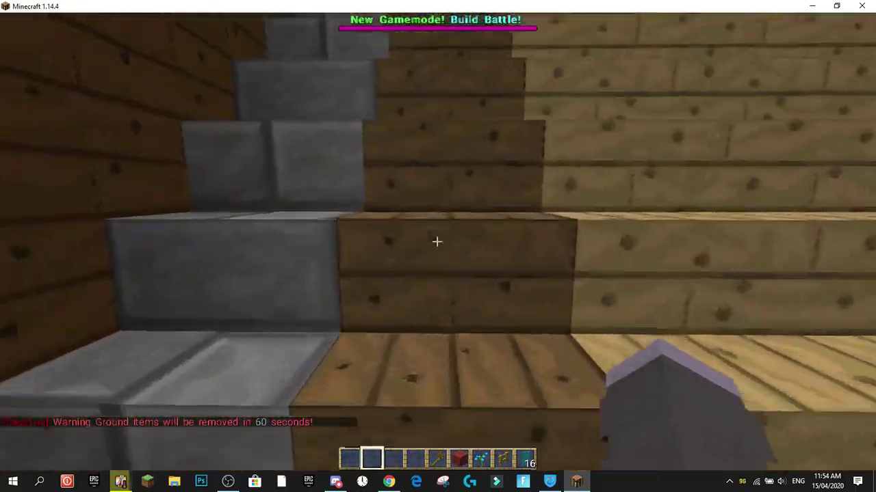
pyautogui.press('w')
pyautogui.press('space')
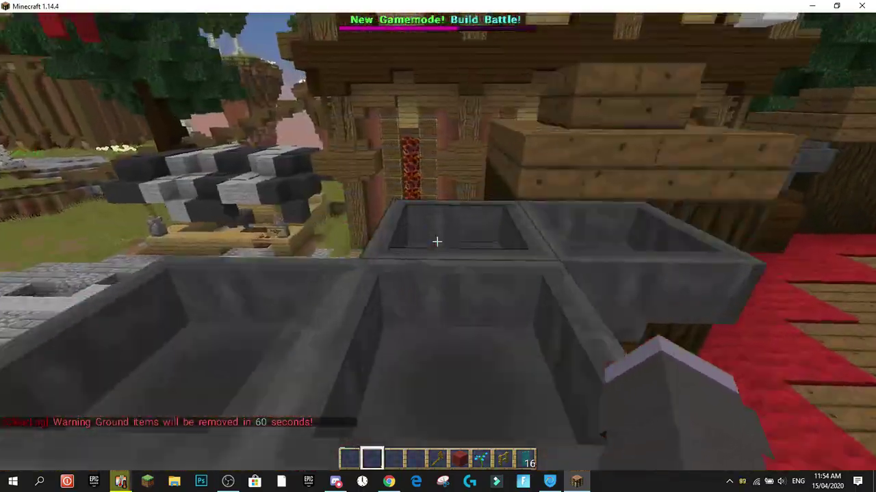
pyautogui.press('w')
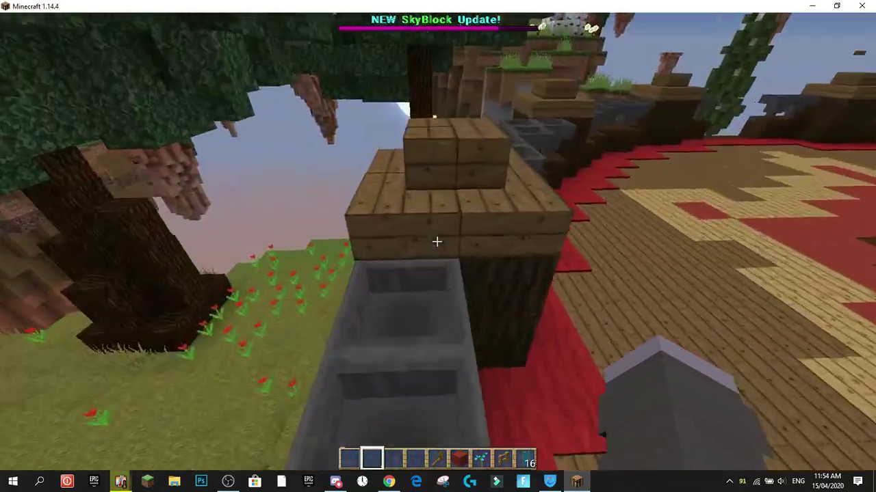
pyautogui.press('w')
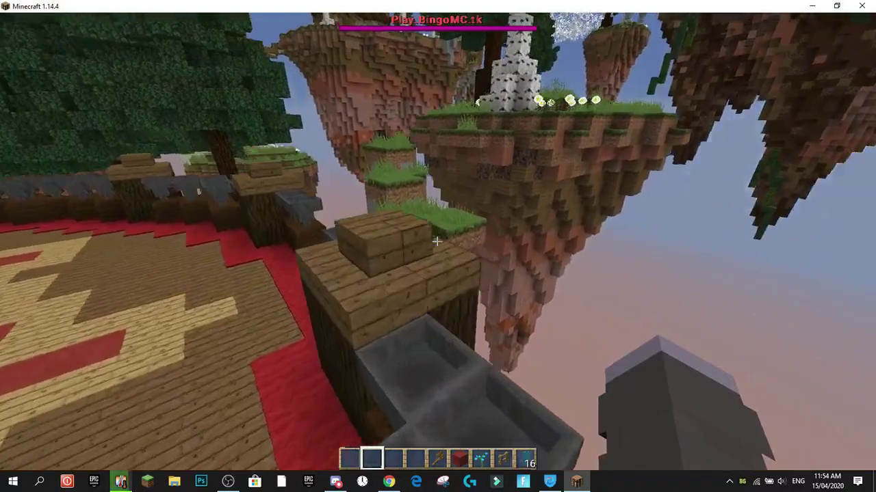
pyautogui.press('w')
# Jump across the grassy floating islands beside the lobby and head back towards the wooden floor.
pyautogui.click(437, 241)
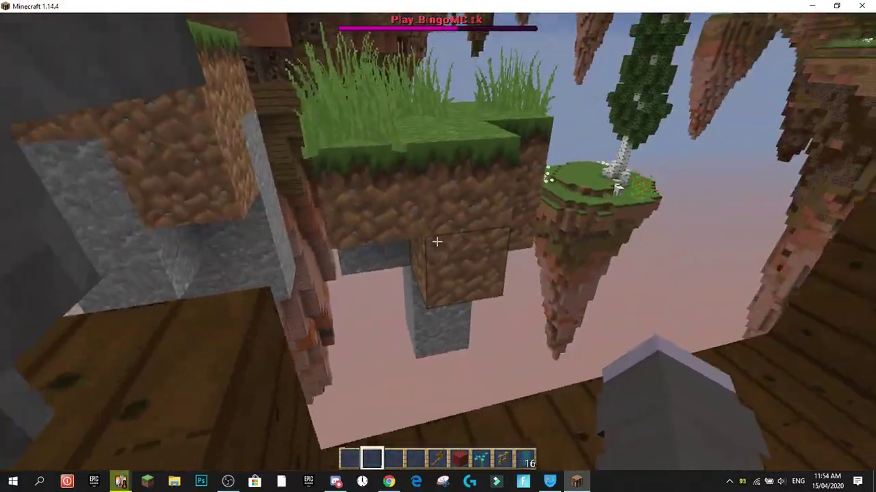
pyautogui.press('s')
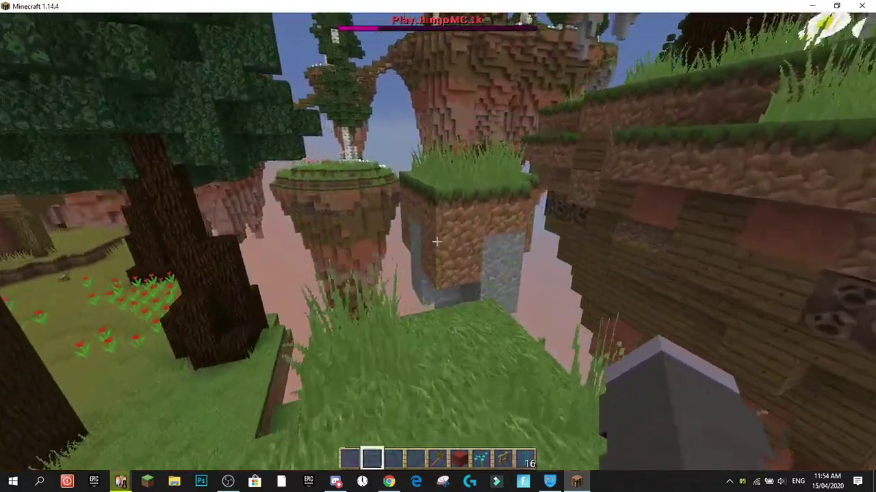
pyautogui.press('w')
pyautogui.press('space')
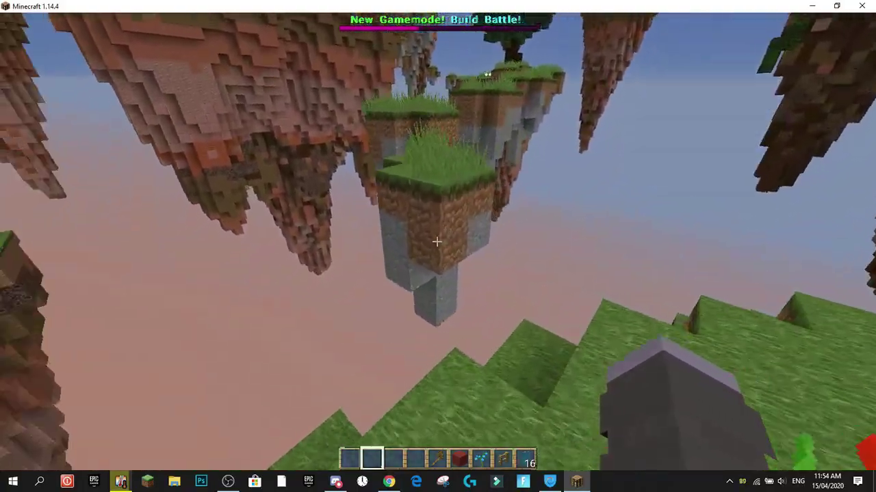
pyautogui.press('w')
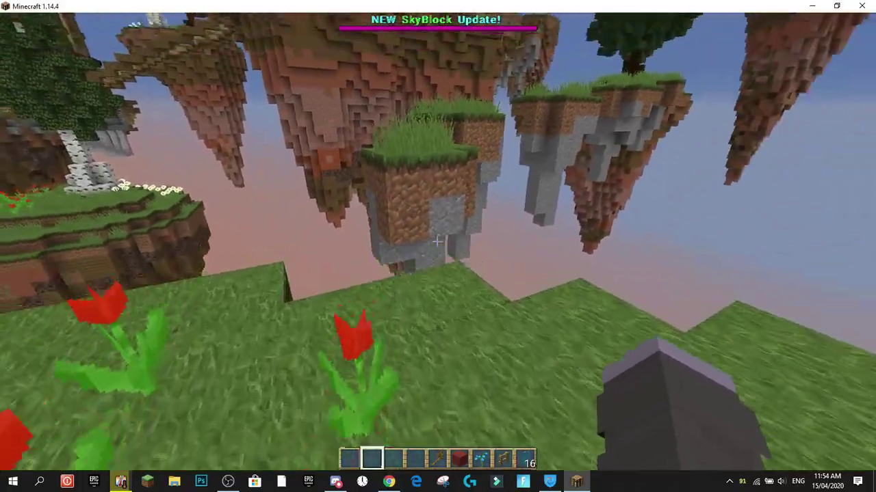
pyautogui.press('w')
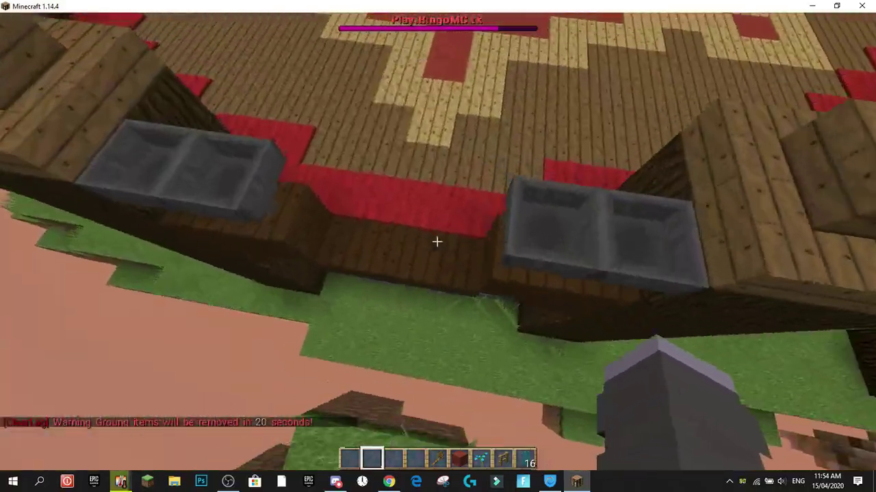
# Pick the dark wooden planks from the lobby floor and place several plank blocks near the stone-brick spawn, jumping up onto them.
pyautogui.press('w')
pyautogui.middleClick(437, 241)
pyautogui.rightClick(438, 241)
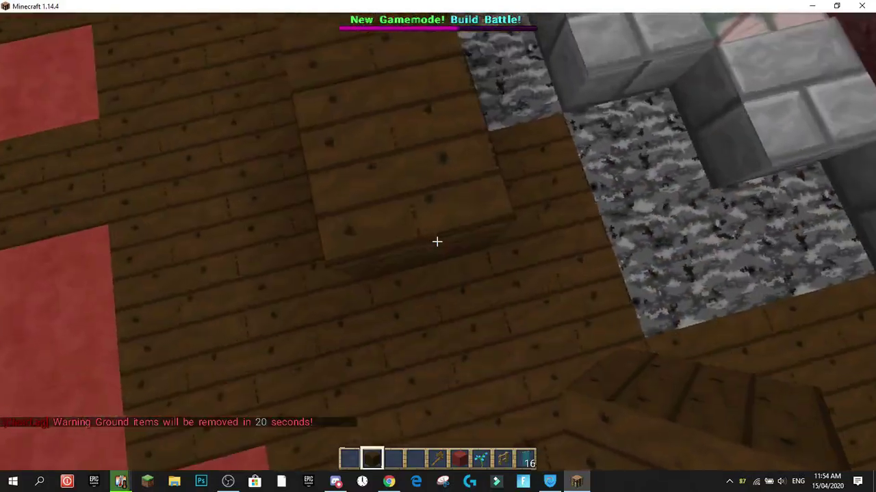
pyautogui.press('space')
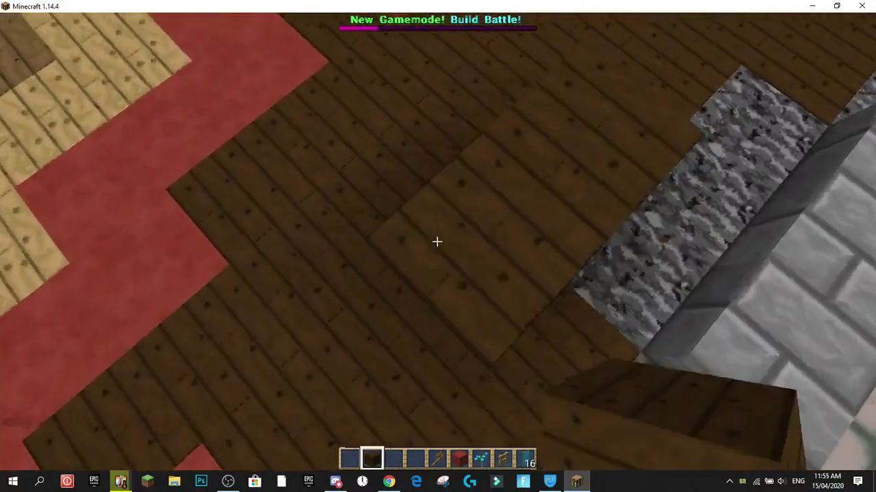
pyautogui.rightClick(437, 241)
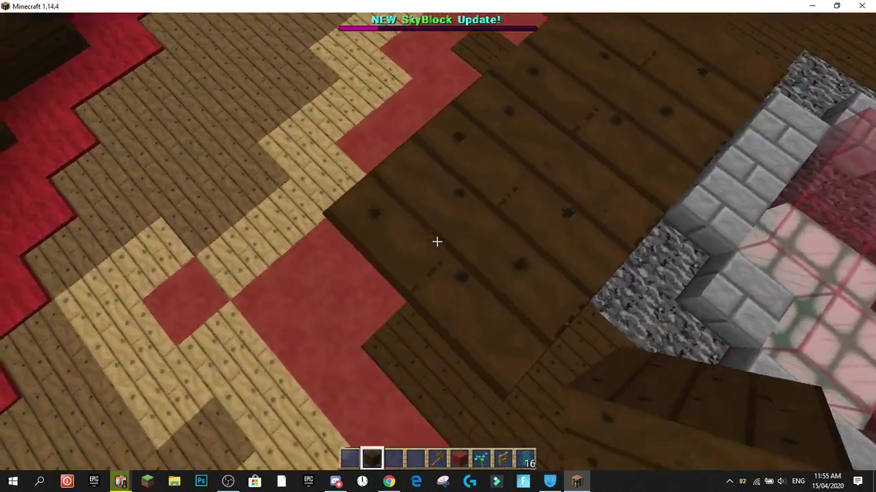
pyautogui.press('space')
pyautogui.rightClick(437, 242)
pyautogui.rightClick(437, 241)
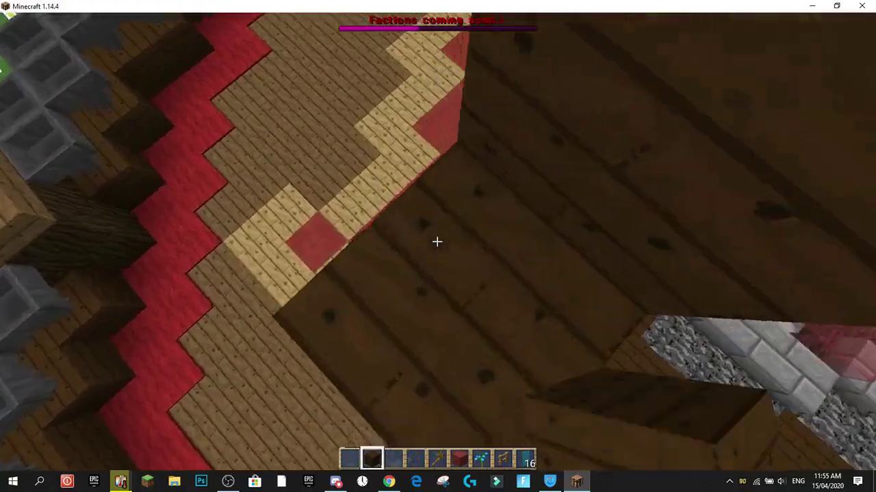
pyautogui.click(437, 241)
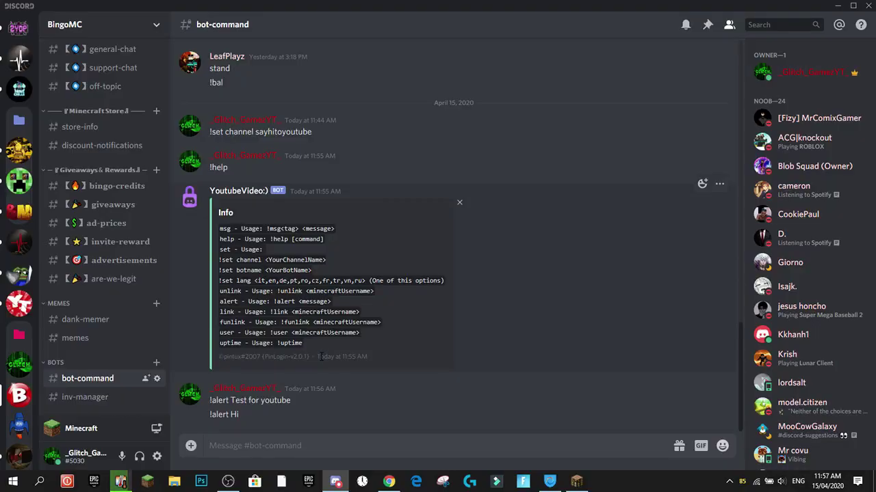
# Highlight the uptime entry in the bot's help list and send !uptime in the bot-command channel.
pyautogui.moveTo(249, 346); pyautogui.dragTo(340, 344)
pyautogui.click(340, 344)
pyautogui.click(278, 439)
pyautogui.write('!uptime')
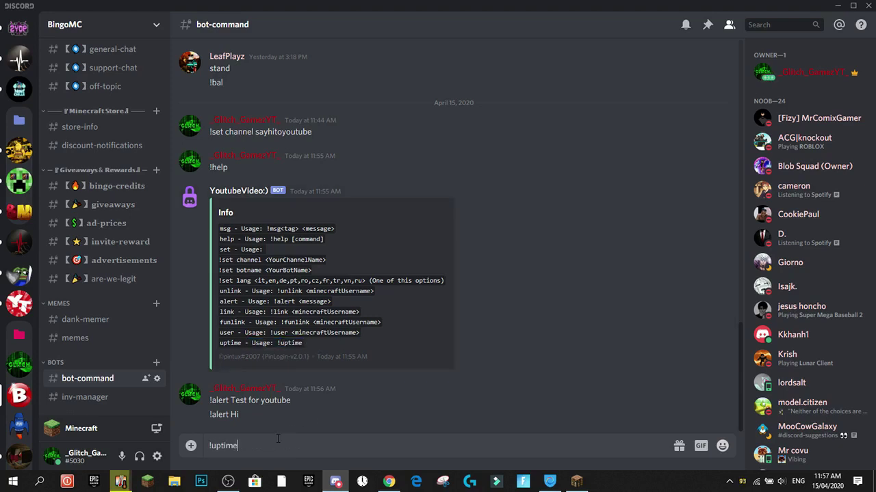
pyautogui.press('Return')
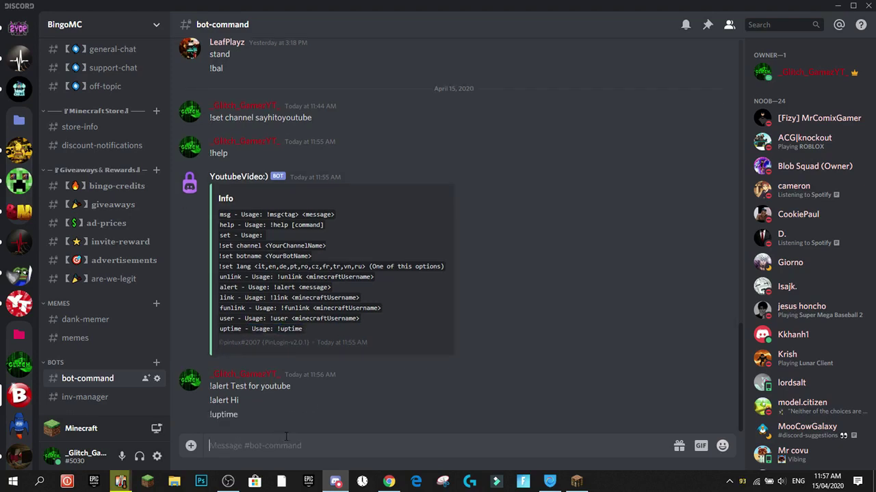
# Highlight the online times in the uptime replies of the YoutubeVideo:) and BingoMC bots.
pyautogui.moveTo(280, 420); pyautogui.dragTo(458, 410)
pyautogui.click(459, 411)
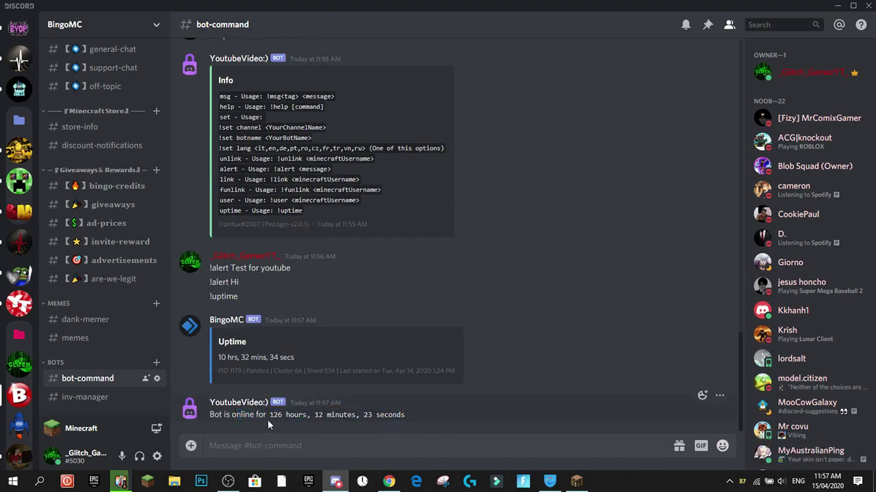
pyautogui.moveTo(271, 414); pyautogui.dragTo(426, 414)
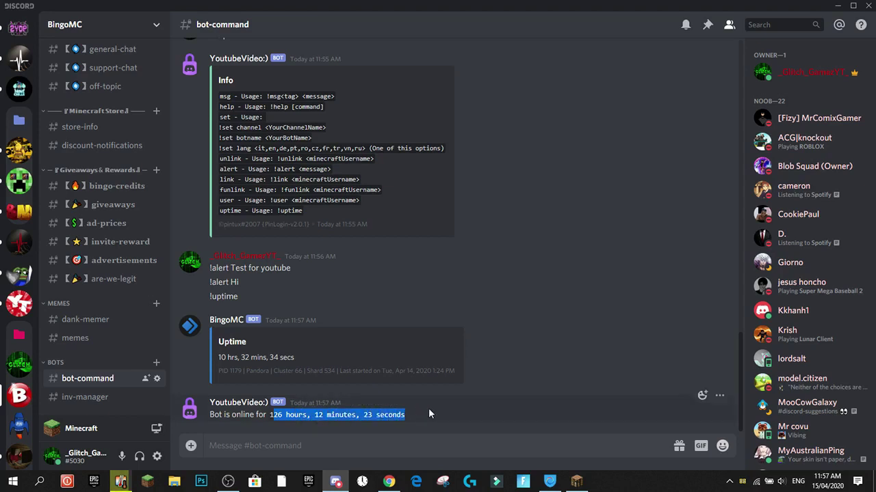
pyautogui.click(429, 410)
pyautogui.moveTo(219, 359); pyautogui.dragTo(294, 357)
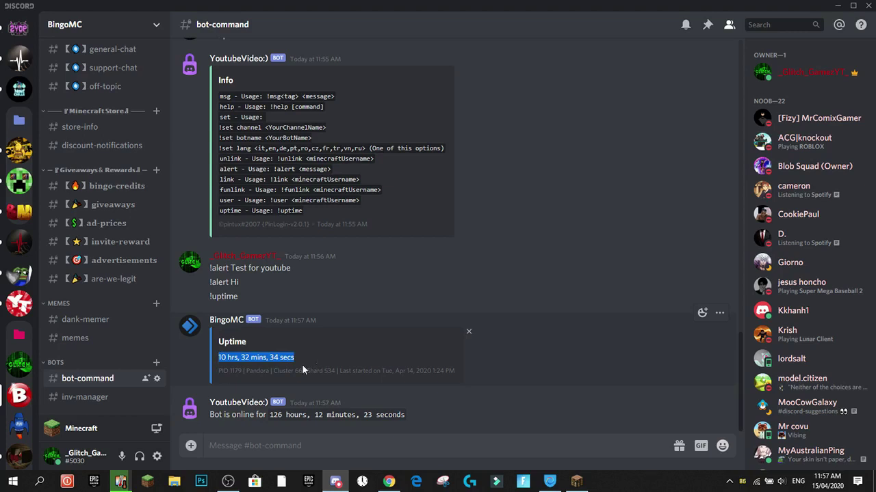
pyautogui.click(313, 351)
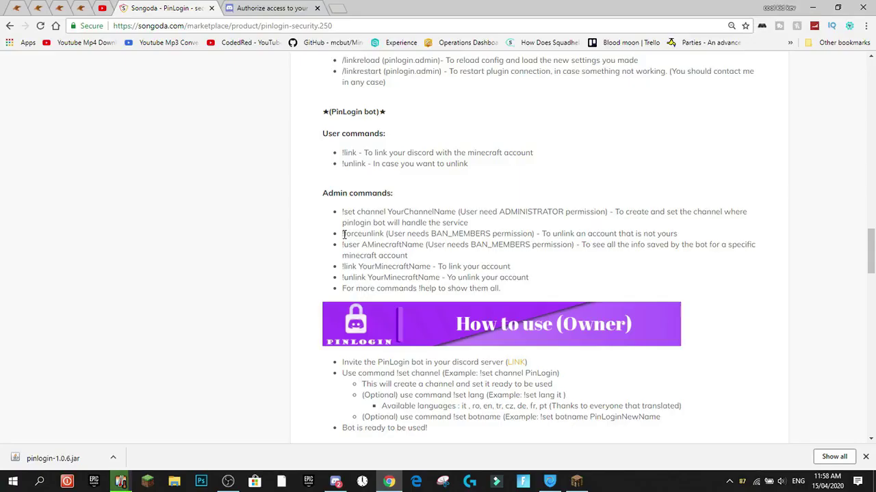
# Highlight the permission note of the !forceunlink command on the Songoda PinLogin page and switch to Discord.
pyautogui.moveTo(344, 234); pyautogui.dragTo(529, 234)
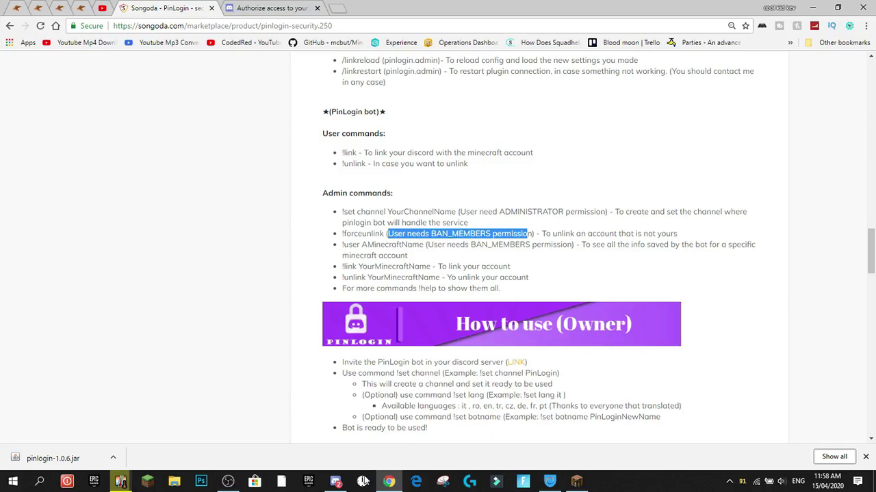
pyautogui.click(335, 481)
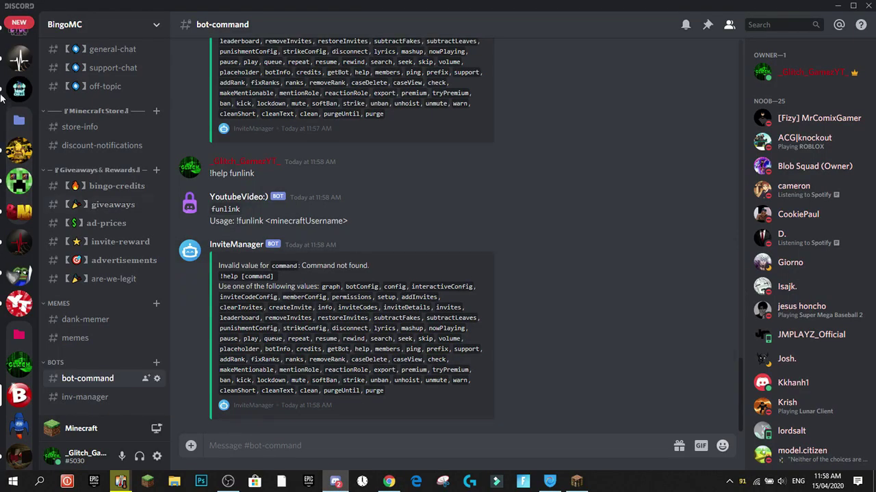
pyautogui.scroll(2, 7, 75)
pyautogui.click(15, 59)
pyautogui.scroll(-2, 8, 71)
pyautogui.click(19, 371)
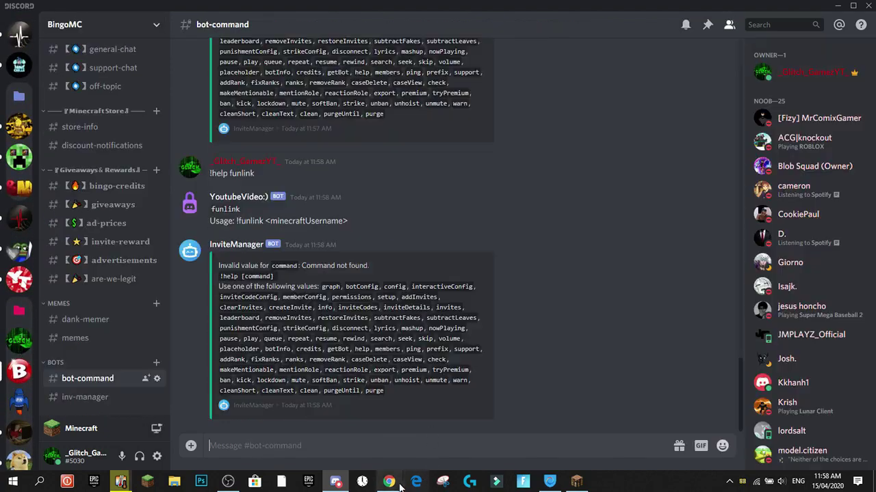
pyautogui.scroll(4, 14, 205)
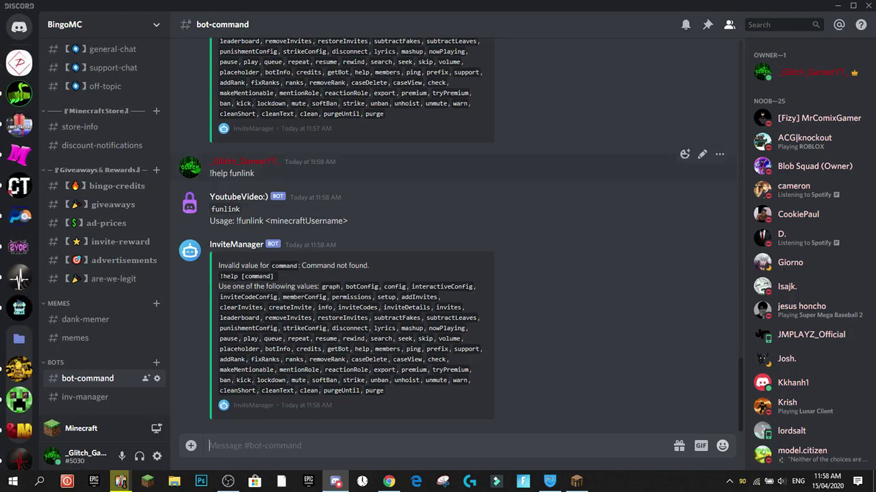
# Switch to Minecraft, resume the game and jump while placing dark plank blocks underneath and beside the player near the spawn.
pyautogui.click(576, 481)
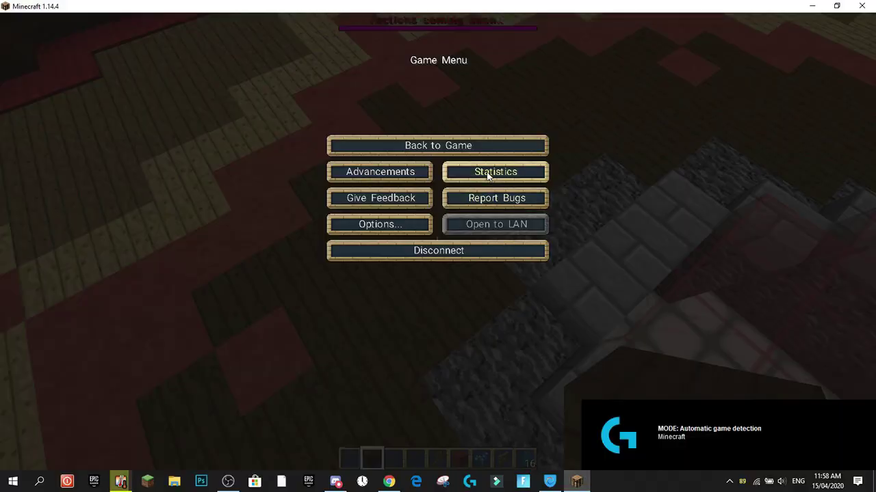
pyautogui.press('Escape')
pyautogui.rightClick(437, 241)
pyautogui.press('space')
pyautogui.rightClick(437, 241)
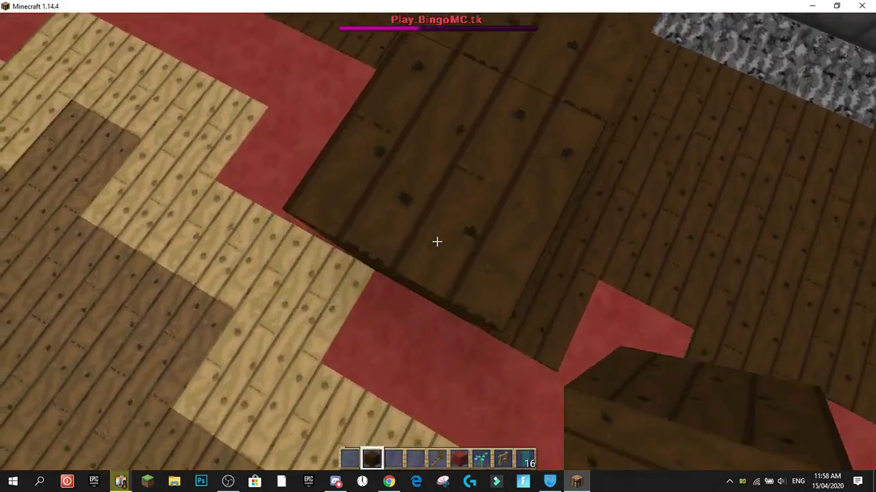
pyautogui.press('space')
pyautogui.rightClick(437, 241)
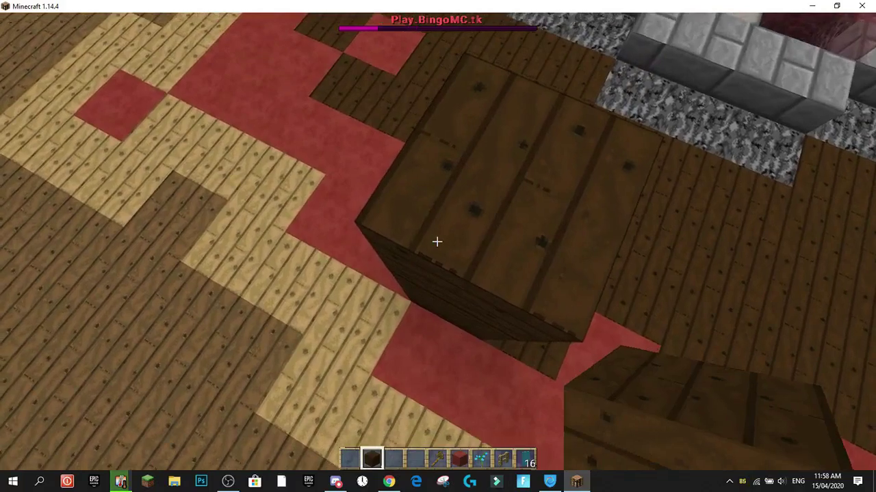
pyautogui.rightClick(437, 242)
pyautogui.press('space')
pyautogui.rightClick(437, 241)
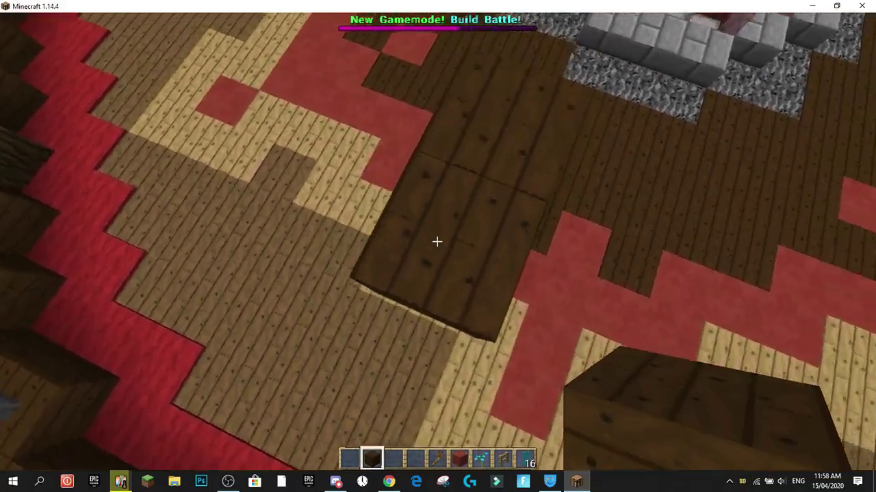
# Break the dark plank blocks placed beside the stone-brick spawn.
pyautogui.click(438, 242)
pyautogui.click(437, 241)
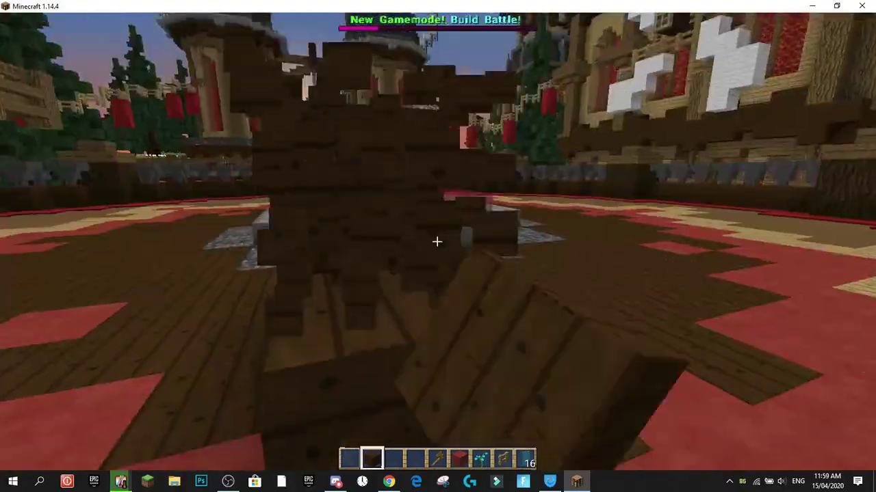
pyautogui.click(437, 241)
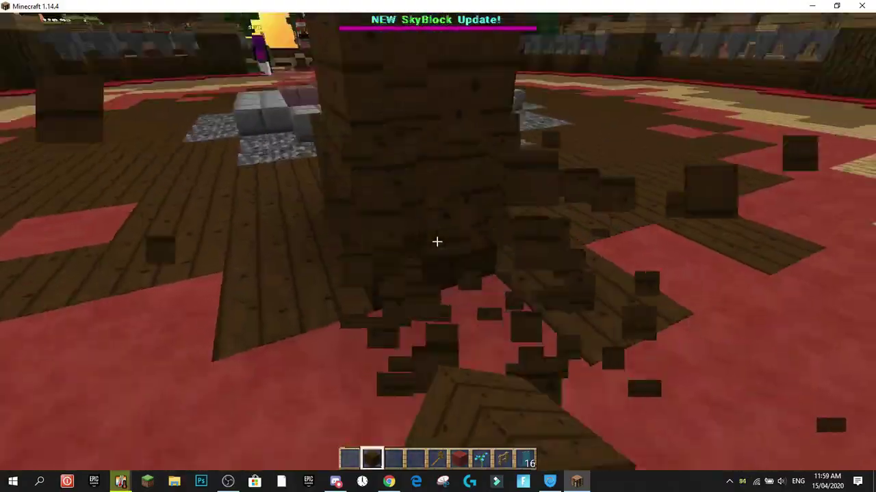
pyautogui.click(437, 242)
# Walk past the spawn to the shop character and place dark plank blocks on the wooden floor there.
pyautogui.press('w')
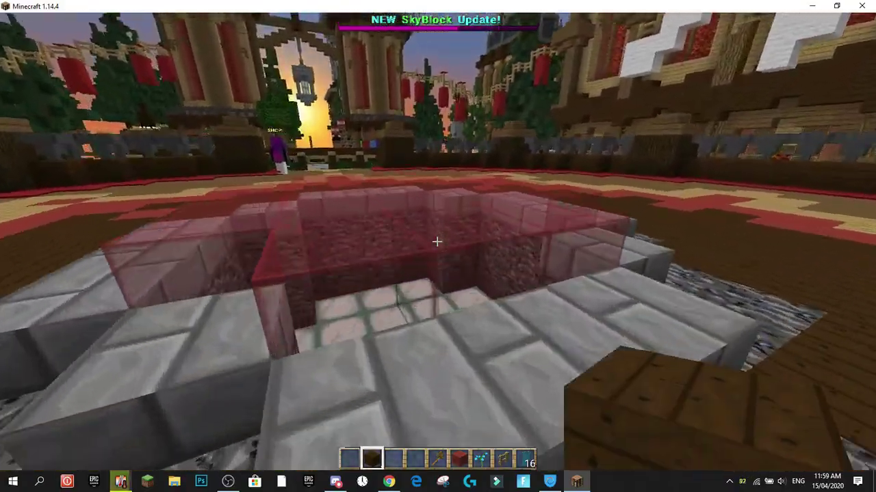
pyautogui.press('w')
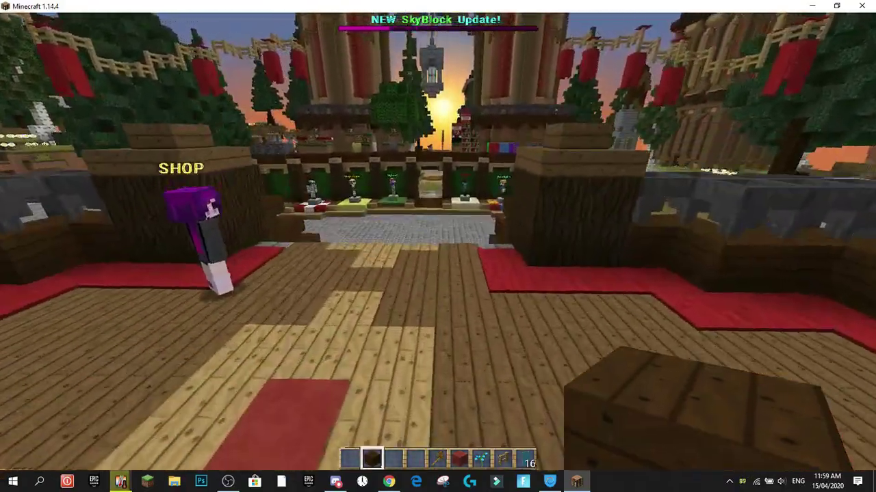
pyautogui.rightClick(437, 241)
pyautogui.rightClick(437, 241)
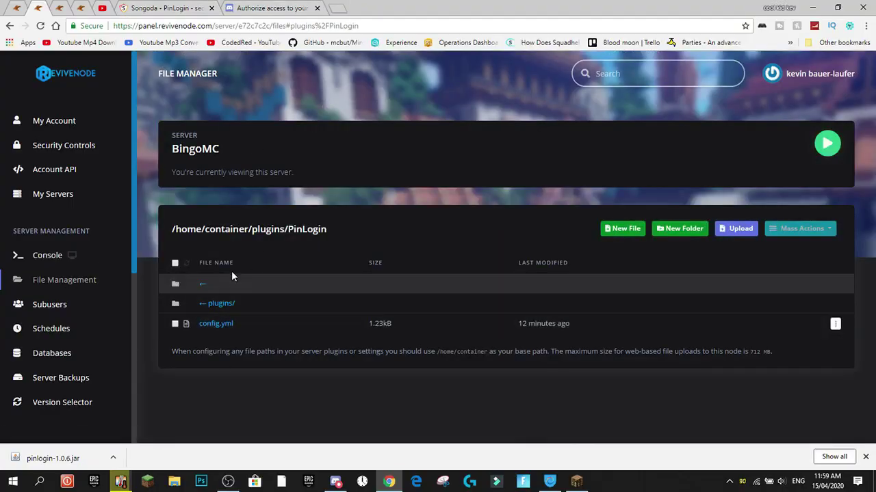
# Open PinLogin's config.yml in the Revivenode file manager and set ForceLoginInAuthPlugin to true.
pyautogui.click(216, 323)
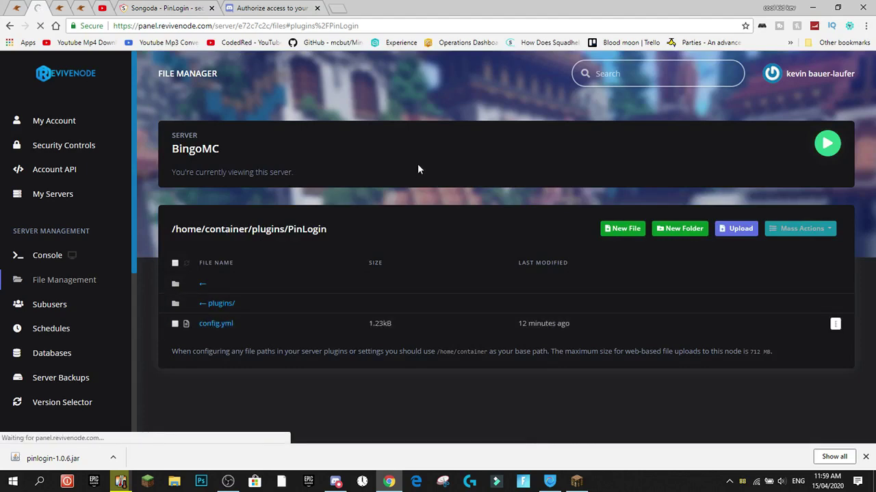
pyautogui.scroll(-2, 438, 171)
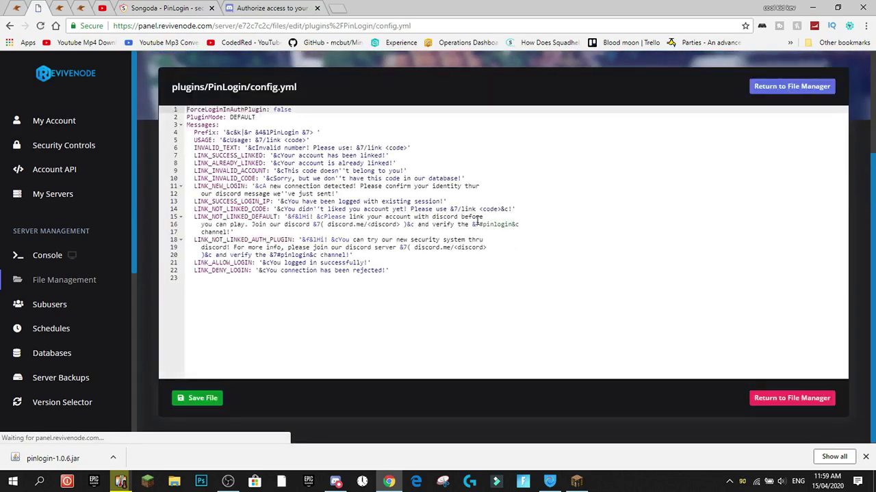
pyautogui.moveTo(233, 117); pyautogui.dragTo(273, 111)
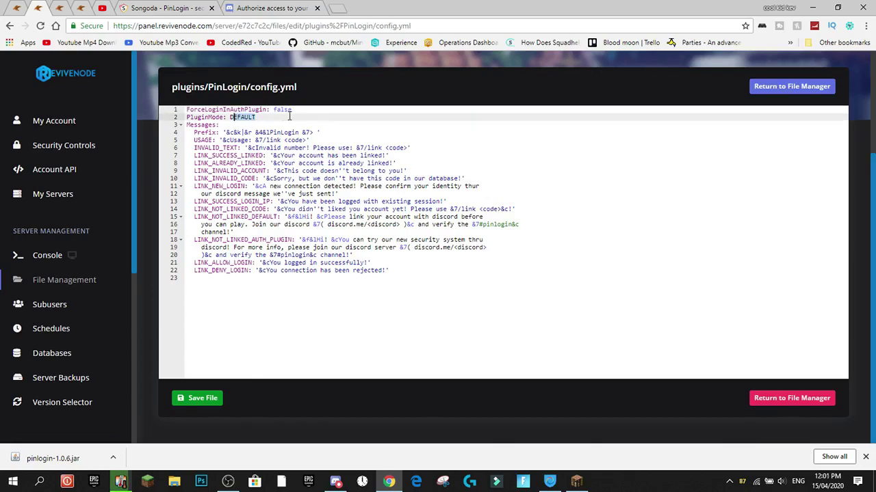
pyautogui.write('False')
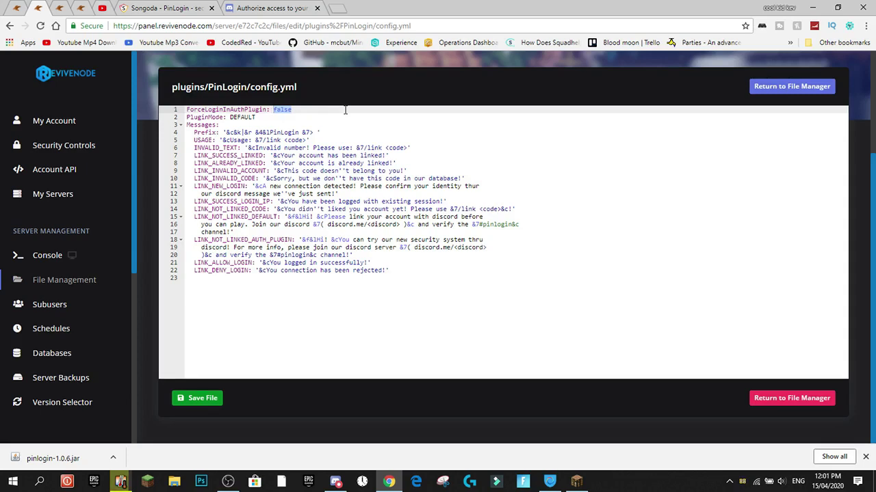
pyautogui.write('true')
pyautogui.doubleClick(281, 109)
pyautogui.click(300, 112)
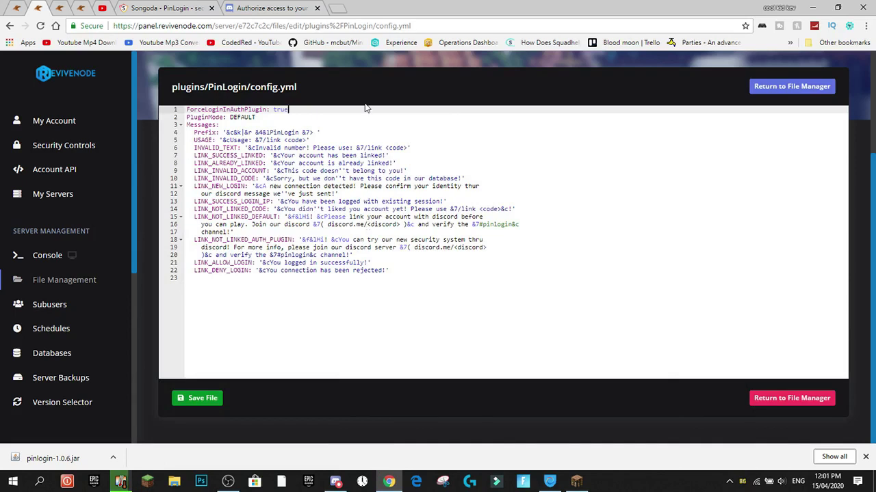
# Set PluginMode to STAFFONLY in the PinLogin config file.
pyautogui.moveTo(256, 118); pyautogui.dragTo(229, 119)
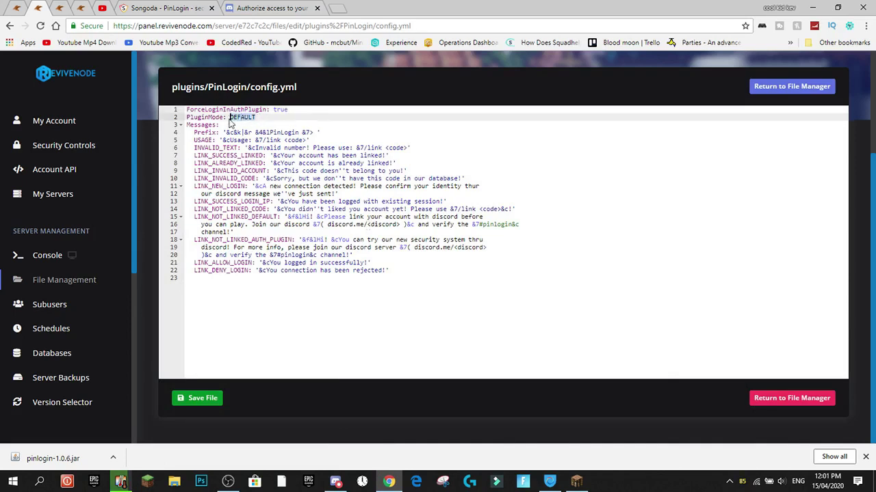
pyautogui.write('STAFFONLY')
pyautogui.click(204, 132)
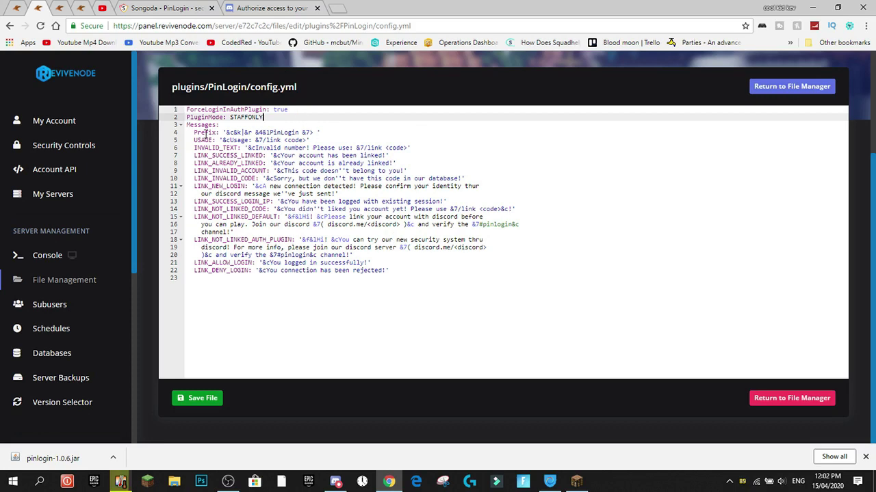
# Review the Messages entries in the config and replace the <discord> placeholder in LINK_NOT_LINKED_DEFAULT with YEET.
pyautogui.click(208, 275)
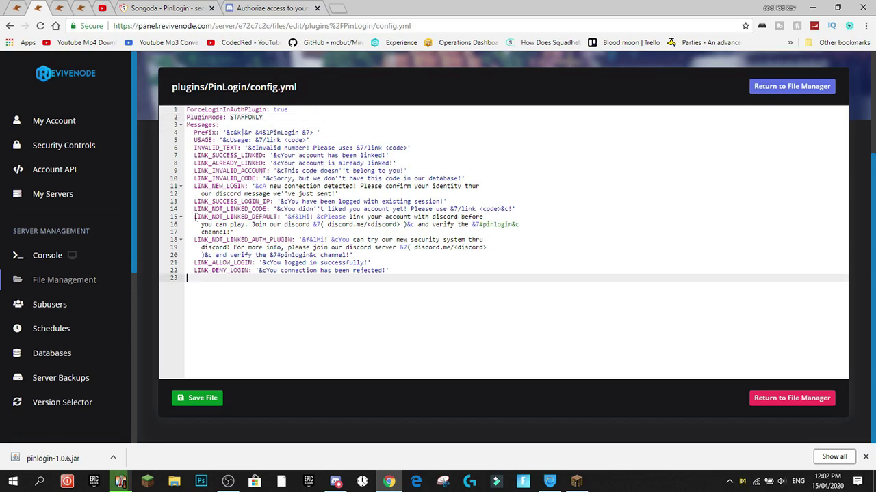
pyautogui.moveTo(194, 132); pyautogui.dragTo(342, 401)
pyautogui.click(571, 230)
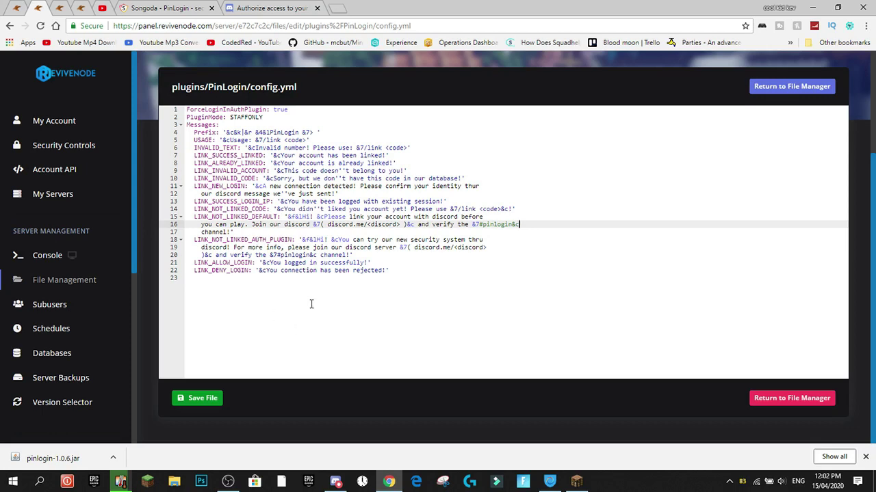
pyautogui.click(380, 270)
pyautogui.click(561, 253)
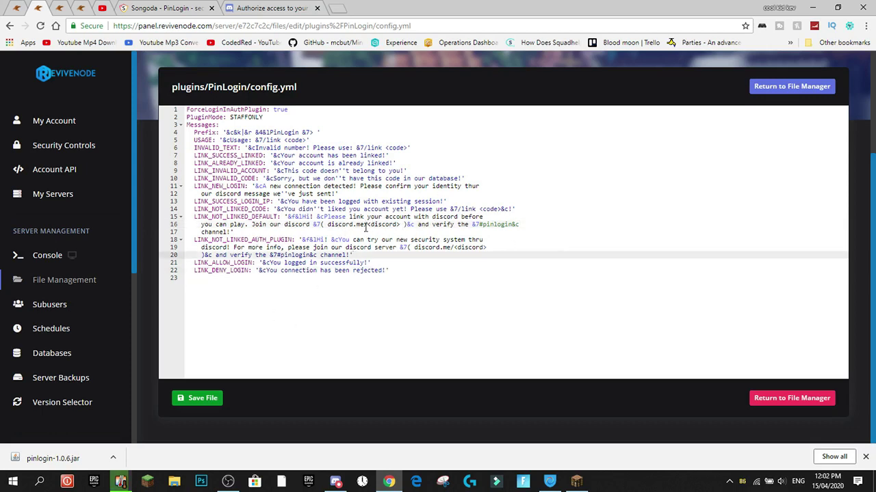
pyautogui.moveTo(368, 225); pyautogui.dragTo(400, 225)
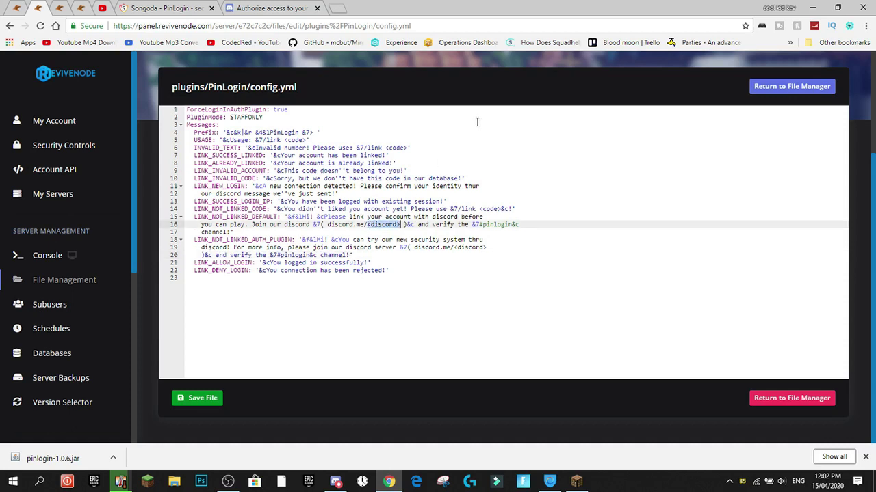
pyautogui.write('YEET')
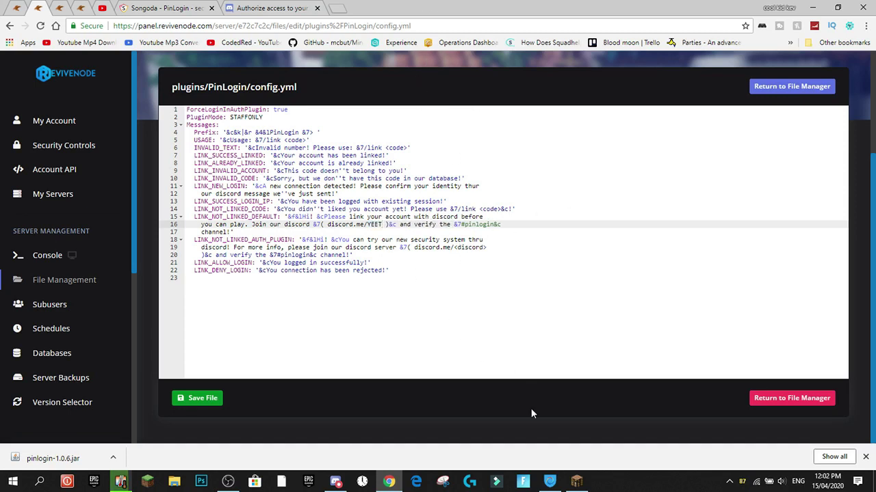
# Switch to Minecraft, close the chat and break the dark plank blocks beside the shop character.
pyautogui.hotkey('alt', 'Tab')
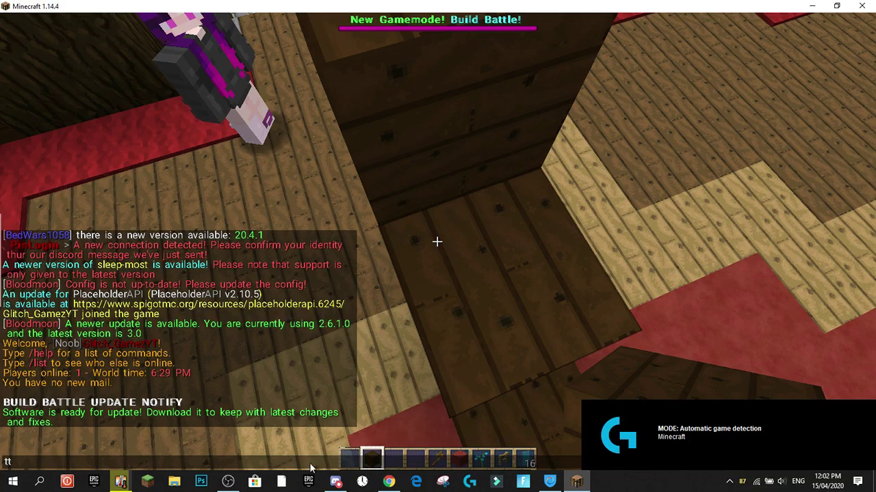
pyautogui.press('Escape')
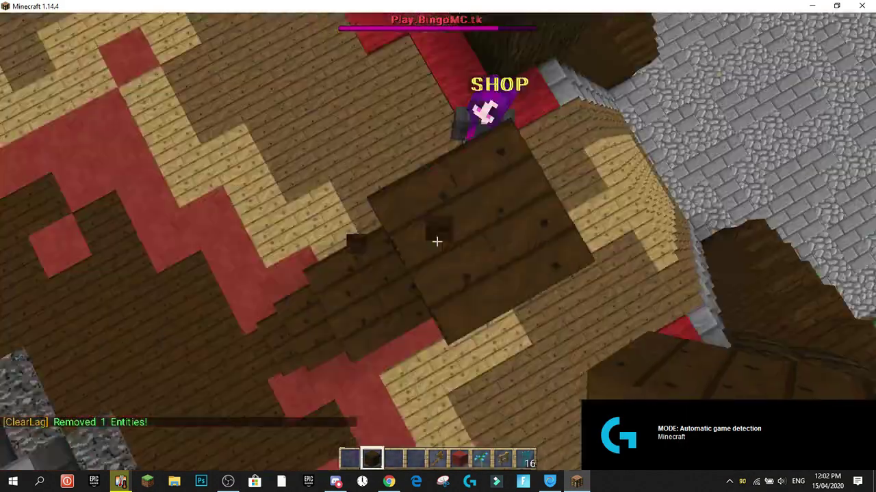
pyautogui.click(436, 241)
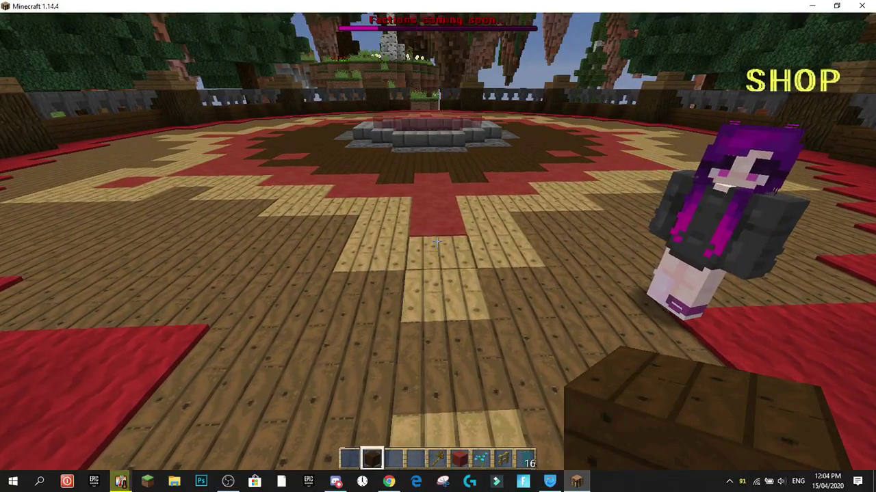
# Place a straight row of dark plank blocks on the floor beside the shop character, leading towards the spawn.
pyautogui.rightClick(436, 242)
pyautogui.press('s')
pyautogui.rightClick(437, 242)
pyautogui.rightClick(437, 241)
pyautogui.rightClick(436, 241)
pyautogui.press('w')
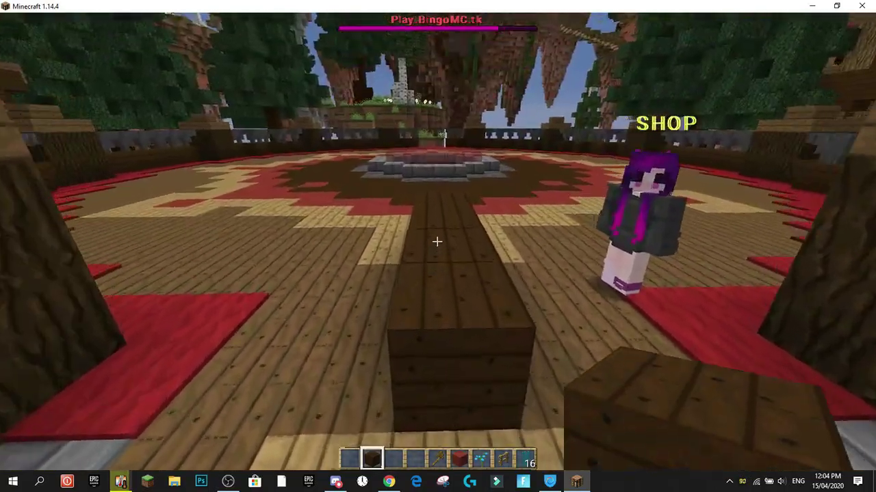
# Extend the row of dark plank blocks beside the shop character back towards the staircase.
pyautogui.rightClick(437, 241)
pyautogui.rightClick(437, 242)
pyautogui.press('s')
pyautogui.press('w')
pyautogui.rightClick(437, 241)
pyautogui.rightClick(437, 241)
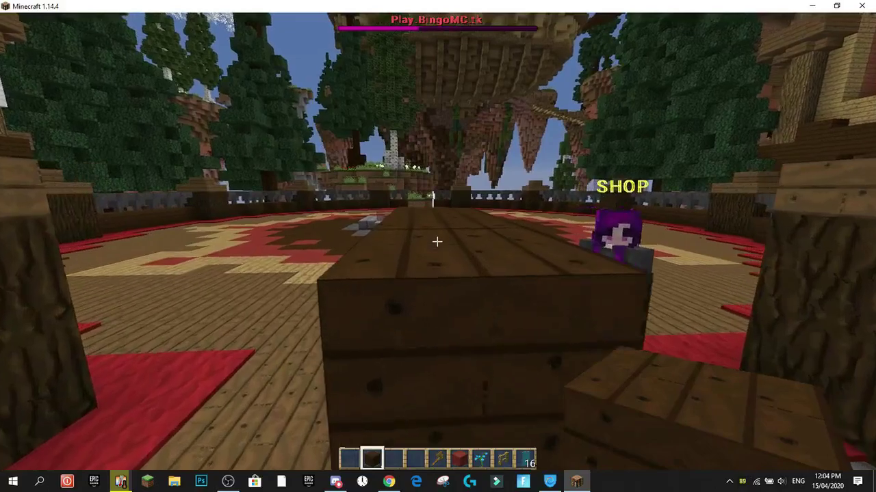
pyautogui.rightClick(437, 241)
# Back away over the staircase and place more dark plank blocks at the row's end above the top steps.
pyautogui.press('s')
pyautogui.press('space')
pyautogui.press('shift')
pyautogui.press('w')
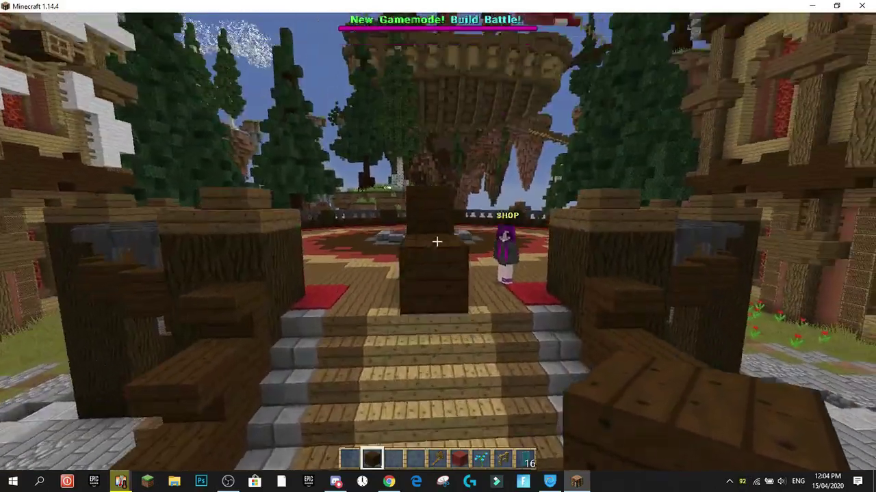
pyautogui.rightClick(437, 241)
pyautogui.press('s')
pyautogui.press('s')
pyautogui.press('space')
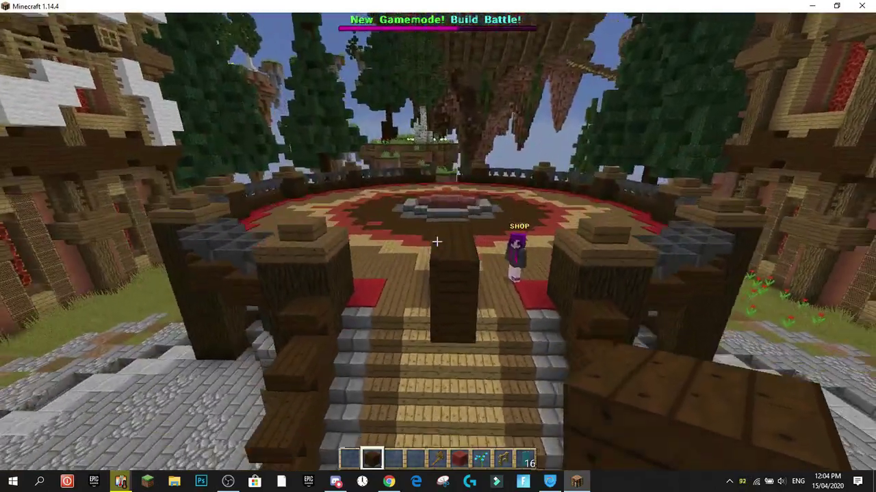
pyautogui.press('w')
pyautogui.rightClick(437, 241)
pyautogui.press('shift')
pyautogui.press('s')
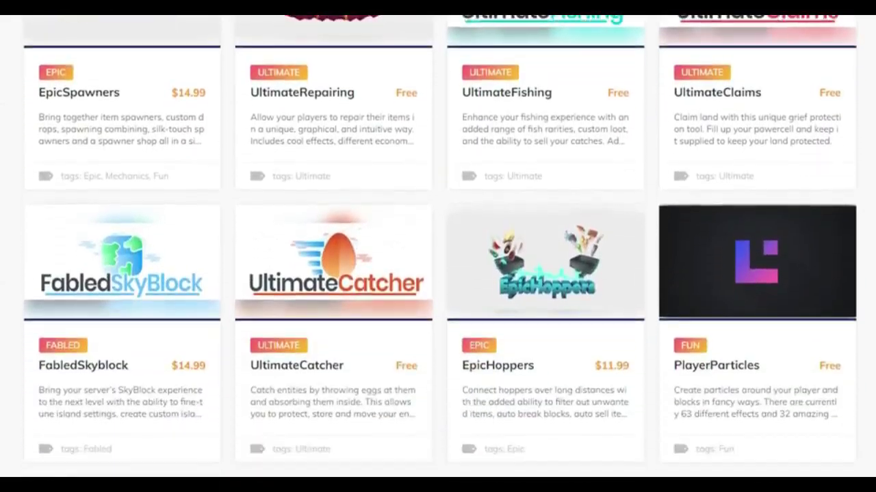
# Switch to the Songoda marketplace and browse the listing of free and paid Minecraft plugins.
pyautogui.scroll(-13, 437, 246)
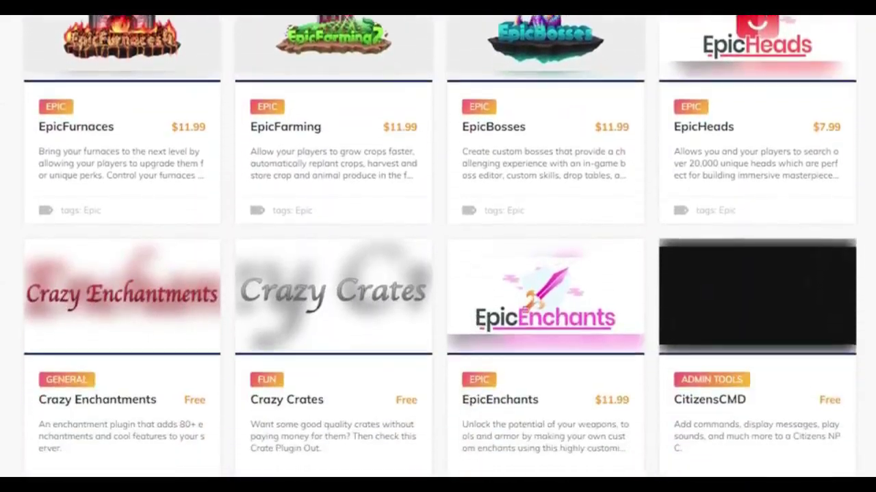
pyautogui.scroll(-6, 438, 246)
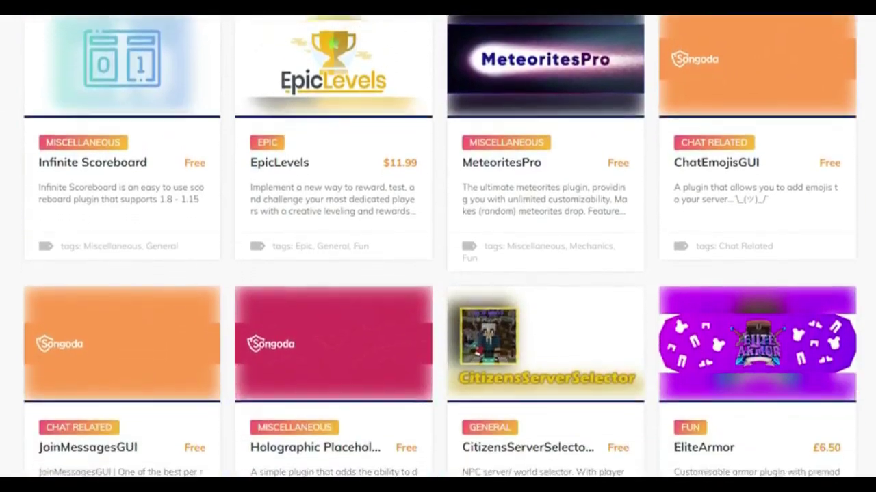
pyautogui.scroll(-5, 438, 246)
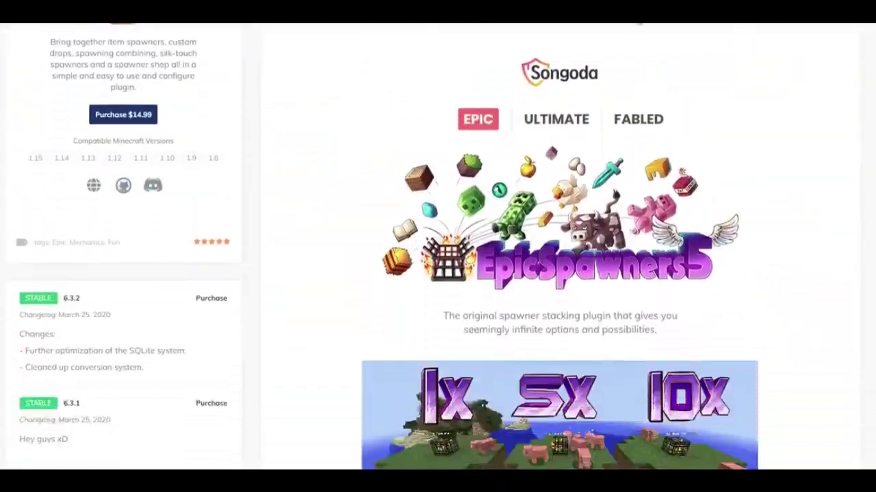
# Examine the EpicSpawners and XProtect product pages, including their descriptions and the About XProtect section.
pyautogui.scroll(-2, 437, 246)
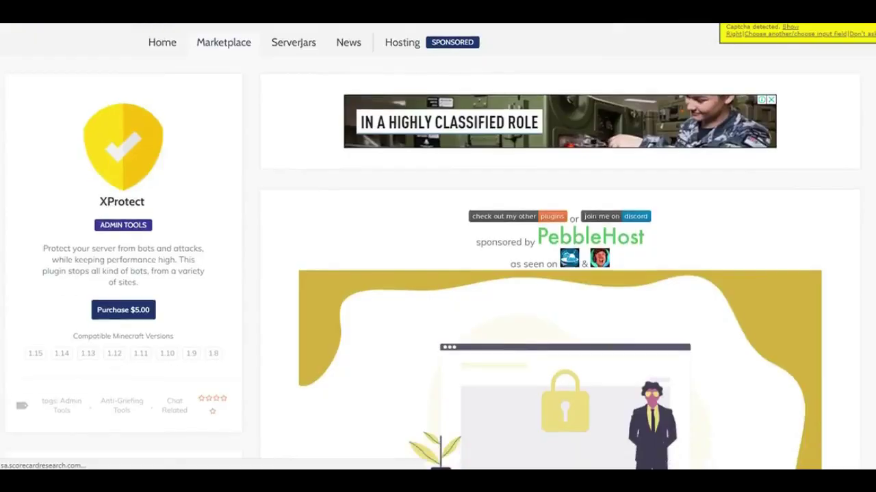
pyautogui.scroll(-3, 438, 246)
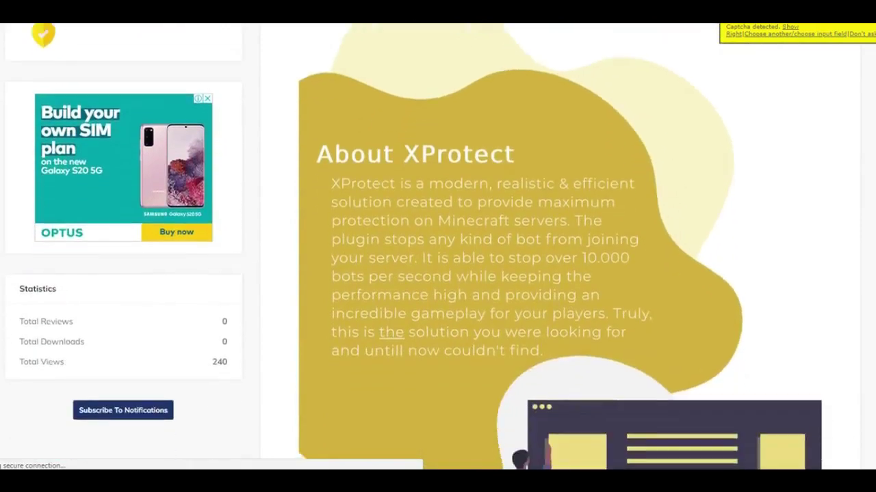
pyautogui.scroll(-6, 438, 247)
pyautogui.scroll(-6, 437, 247)
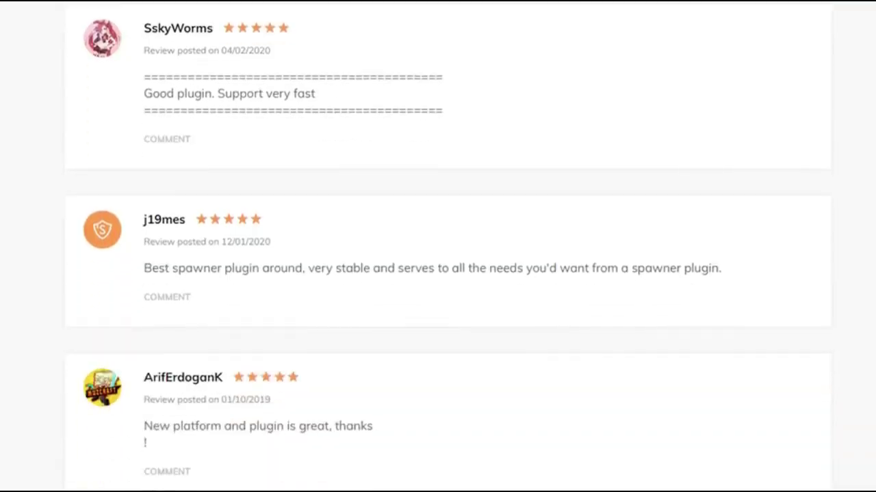
# Read through the posted user reviews of the spawner plugin.
pyautogui.scroll(-10, 437, 247)
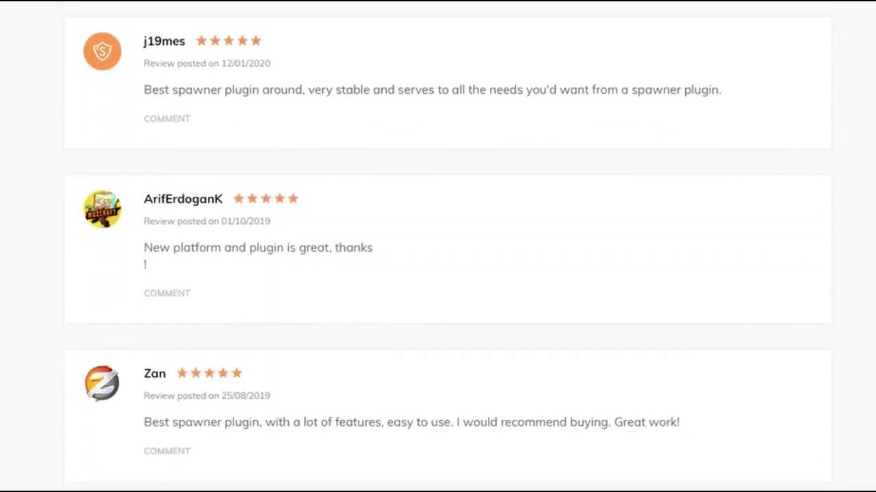
pyautogui.scroll(-20, 438, 246)
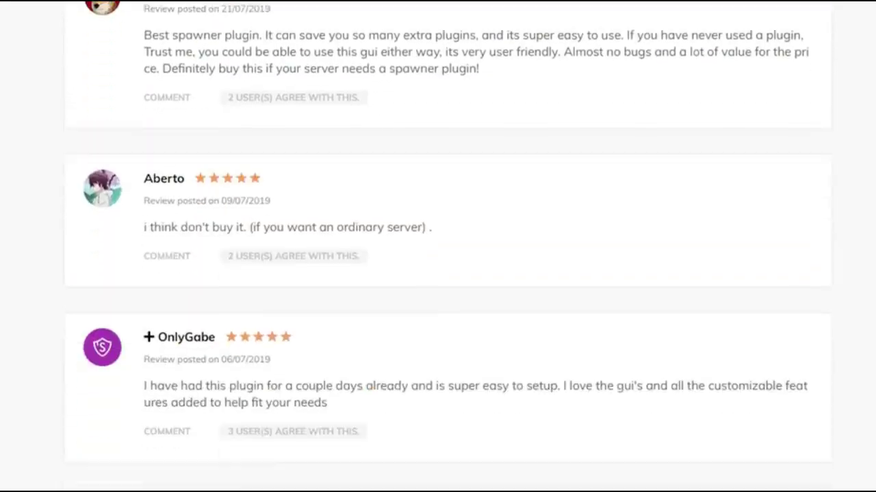
pyautogui.scroll(-10, 438, 246)
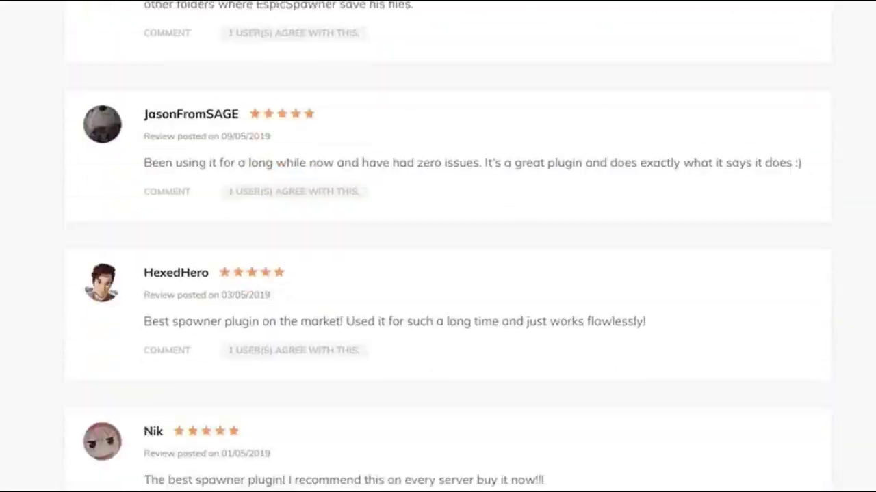